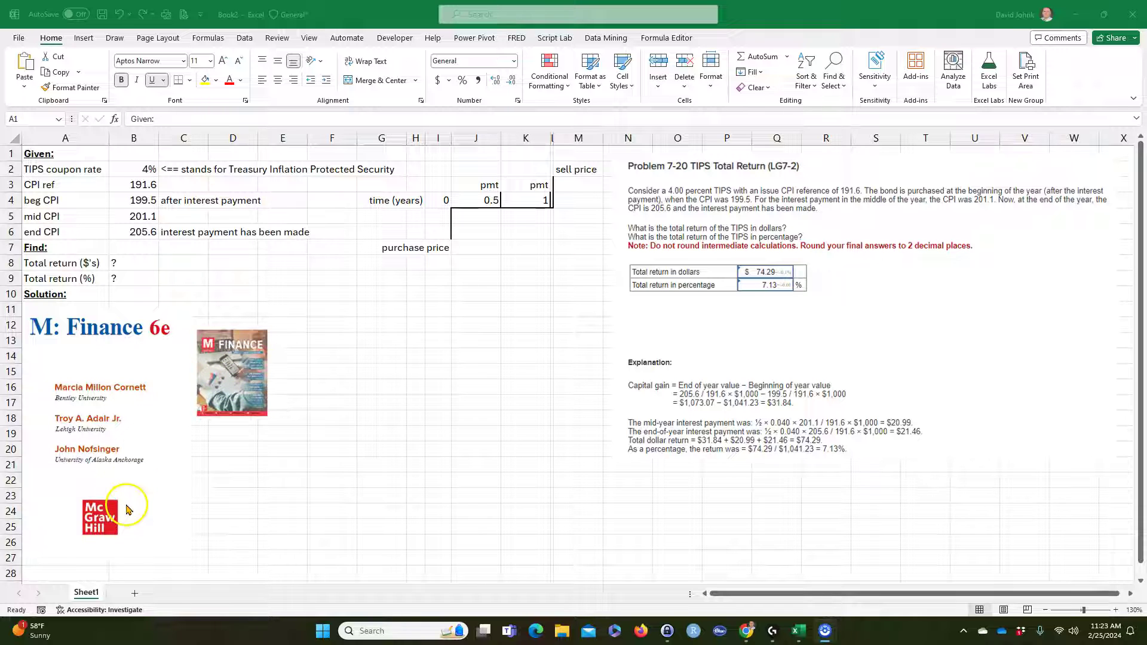
Move the textbook title image and the book cover picture out of the solution area to below the problem explanation.
{"action": "left_click", "coordinate": [102, 312]}
{"action": "left_click_drag", "start_coordinate": [101, 312], "coordinate": [677, 572]}
{"action": "left_click", "coordinate": [239, 364]}
{"action": "left_click_drag", "start_coordinate": [245, 329], "coordinate": [816, 578]}
{"action": "left_click", "coordinate": [380, 480]}
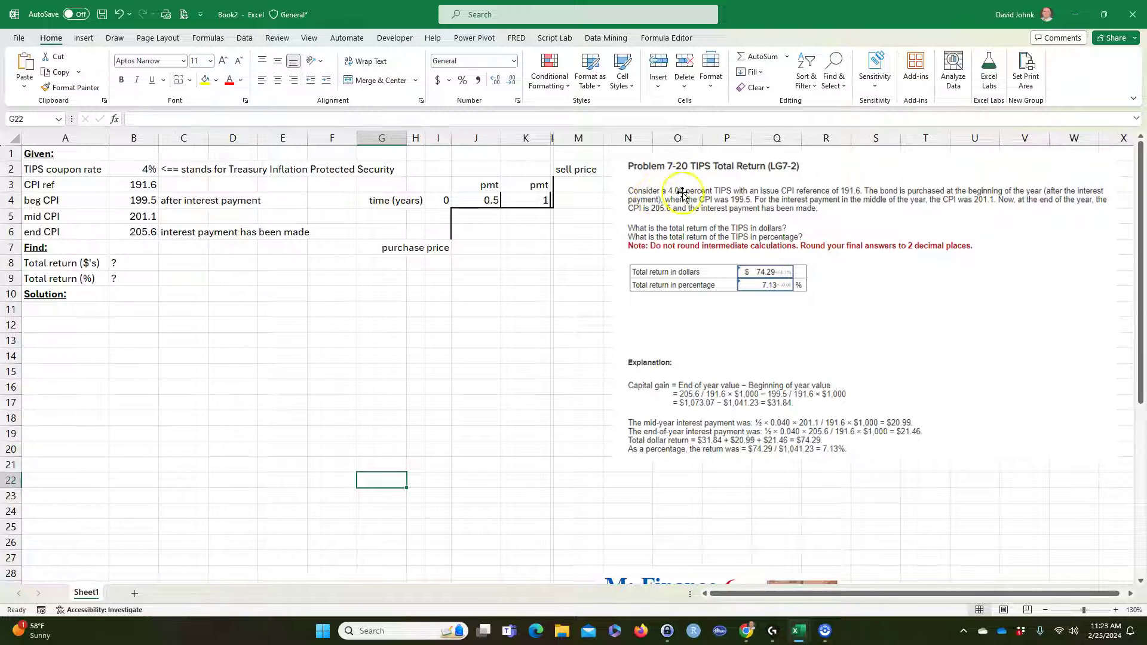
{"action": "left_click_drag", "start_coordinate": [62, 170], "coordinate": [132, 170]}
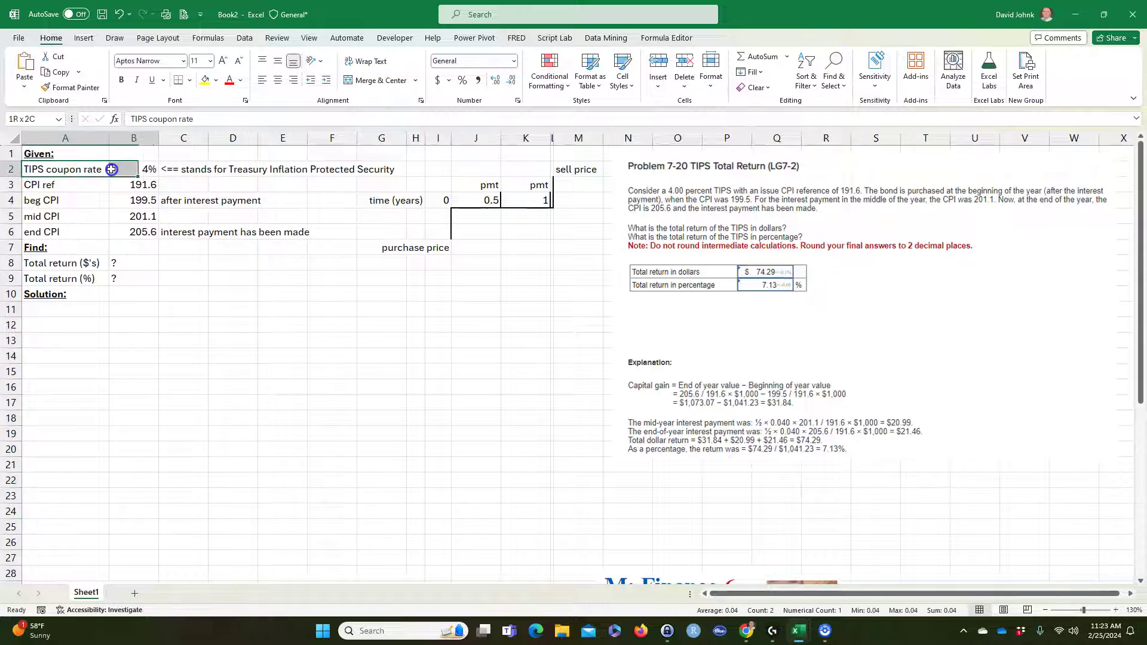
{"action": "left_click", "coordinate": [45, 169]}
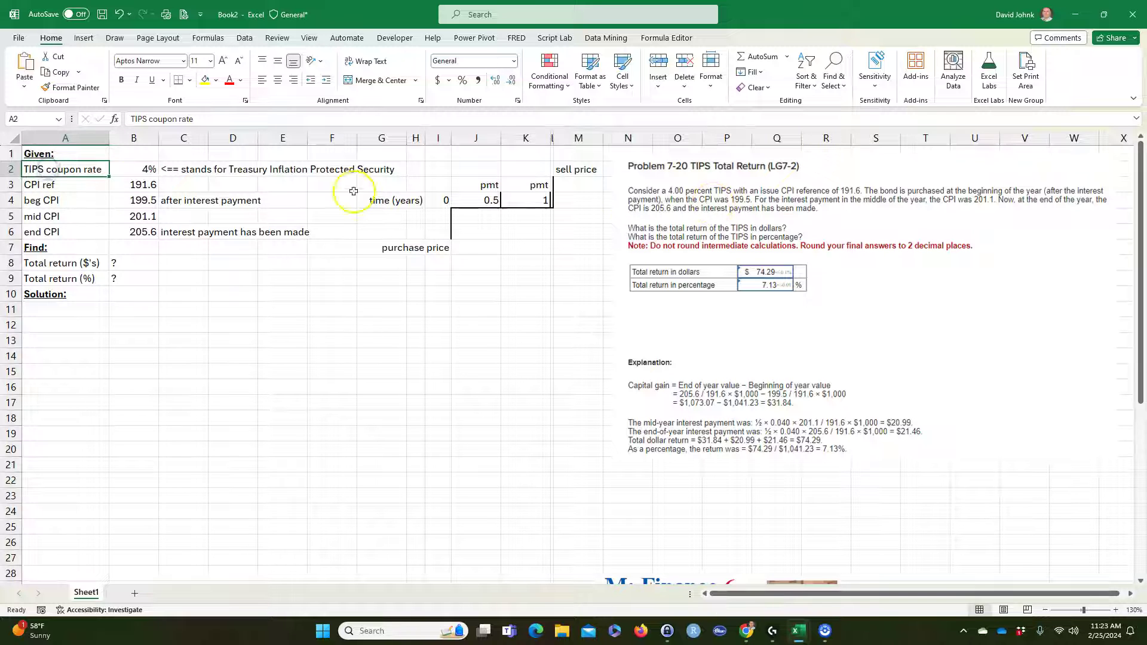
{"action": "left_click_drag", "start_coordinate": [44, 169], "coordinate": [147, 169]}
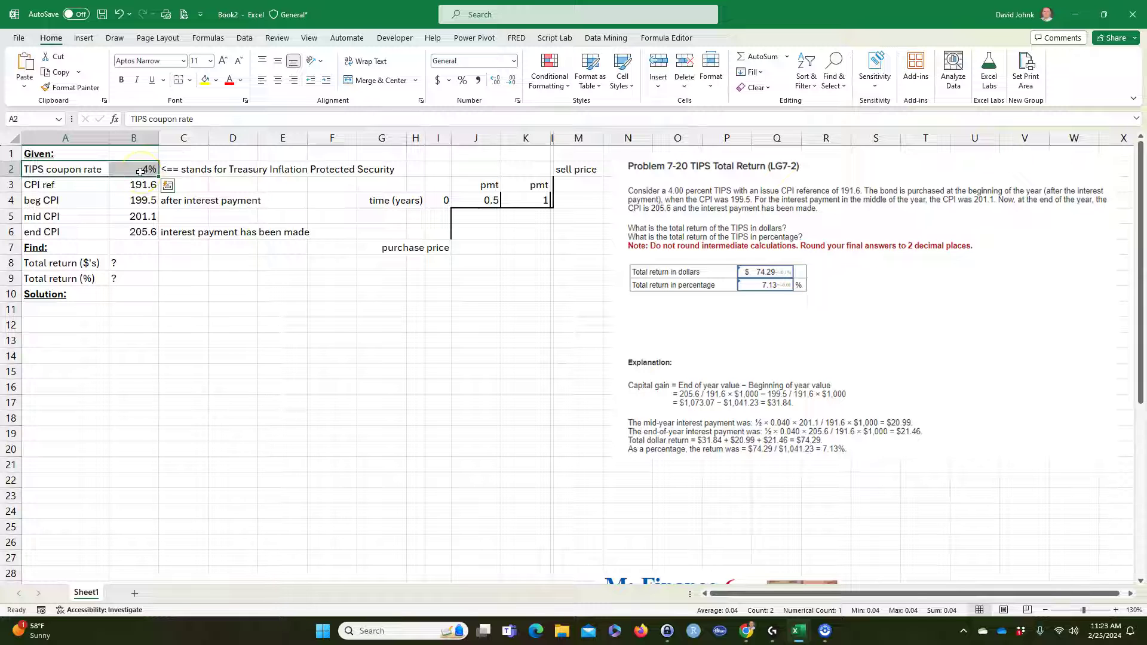
Shift the Find and Solution block down one row and add "base fv" with a value of $1,000 in A7:B7.
{"action": "left_click_drag", "start_coordinate": [36, 248], "coordinate": [97, 318]}
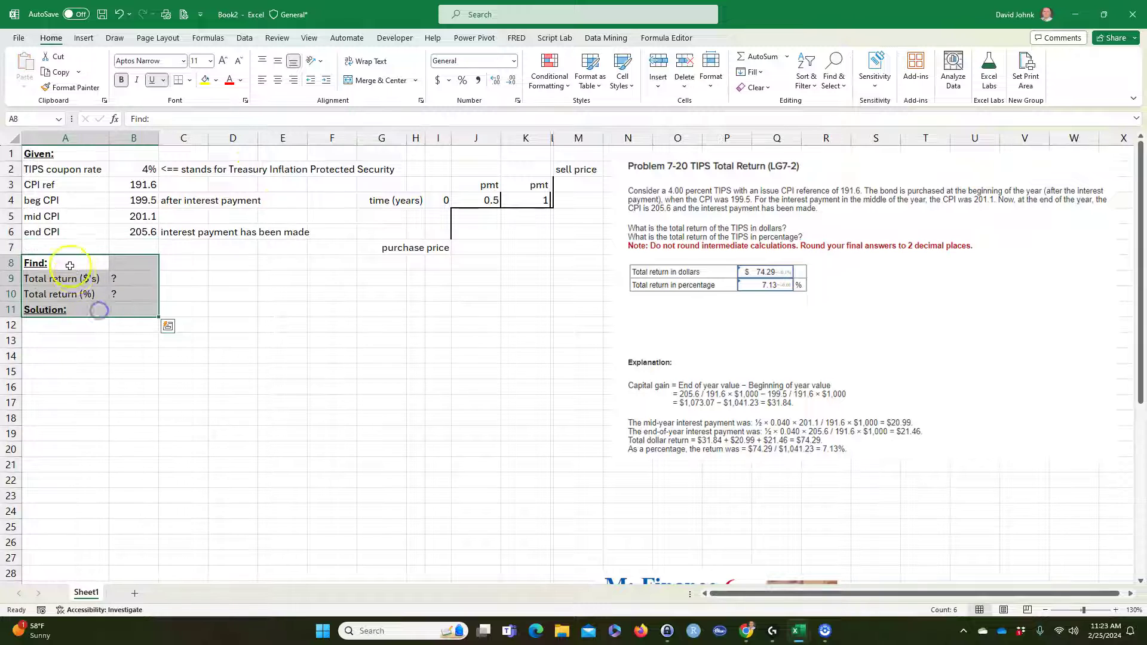
{"action": "left_click", "coordinate": [62, 246]}
{"action": "type", "text": "f"}
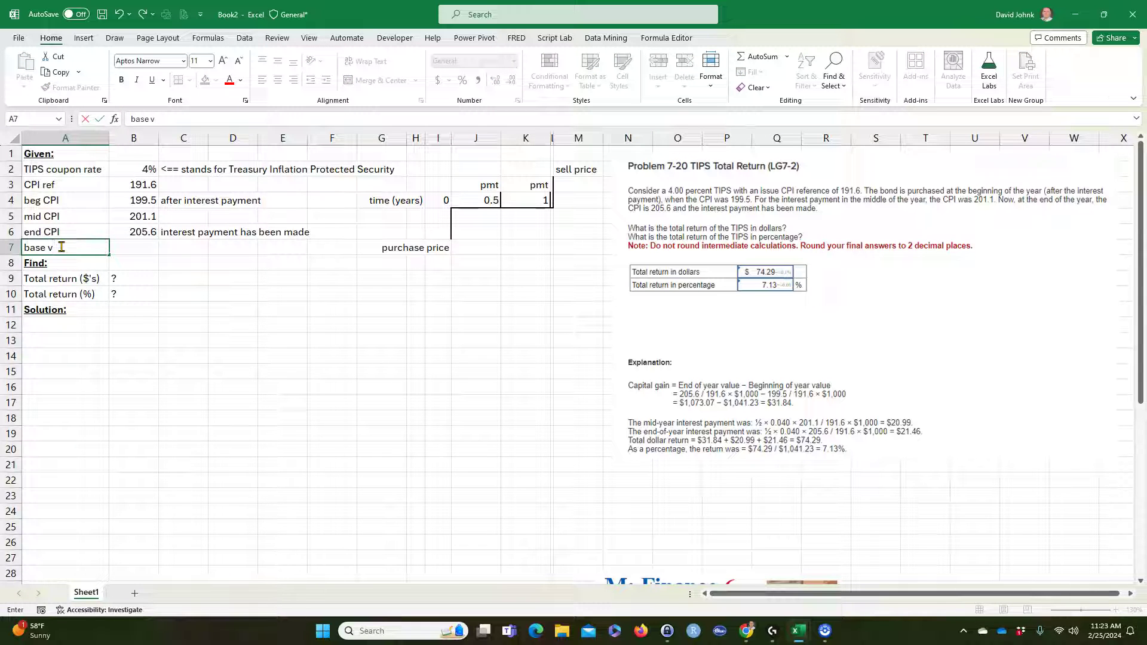
{"action": "type", "text": "base fv"}
{"action": "key", "text": "Tab"}
{"action": "type", "text": "$"}
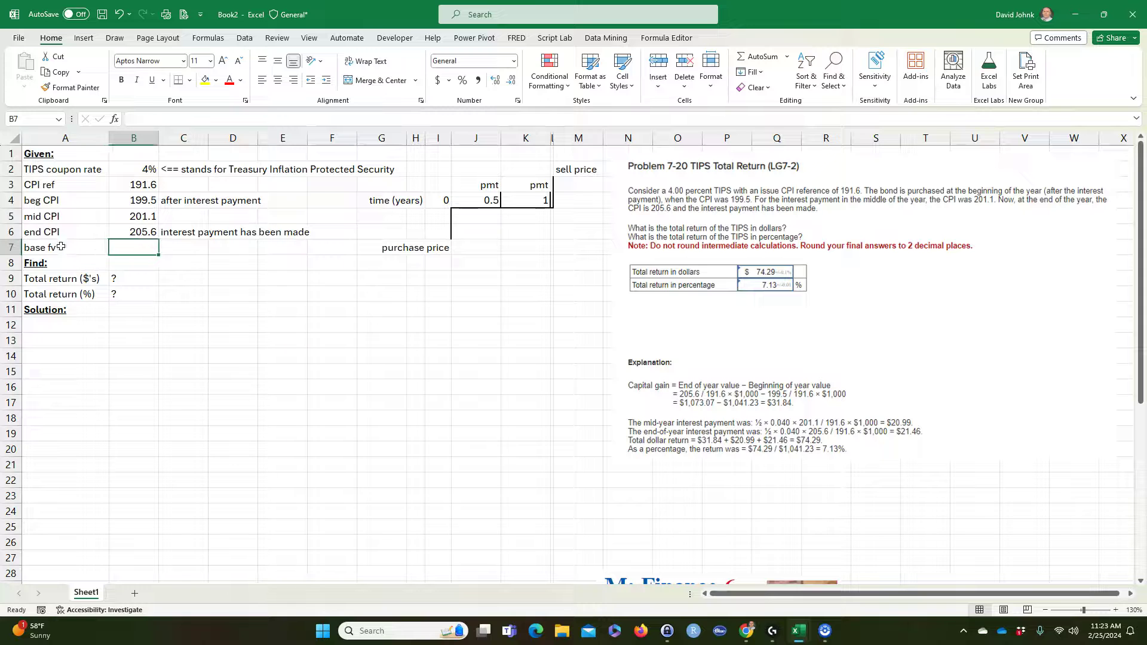
{"action": "key", "text": "Return"}
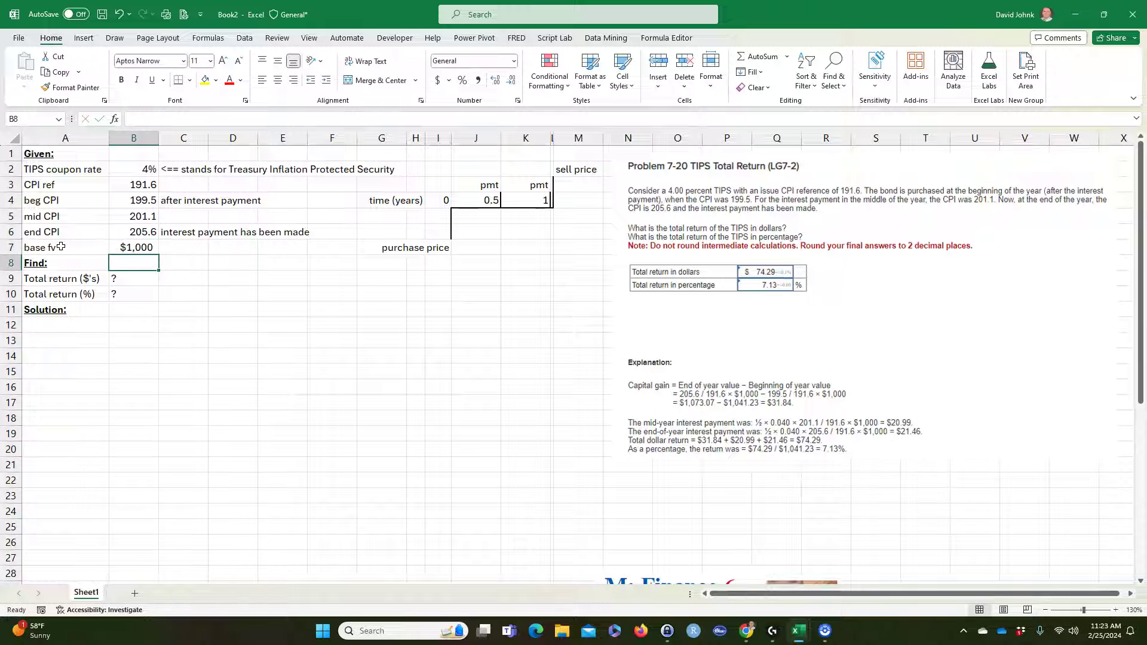
Add the note "CPI consumer price index from bls.gov" in C3 beside the CPI ref value.
{"action": "left_click", "coordinate": [146, 169]}
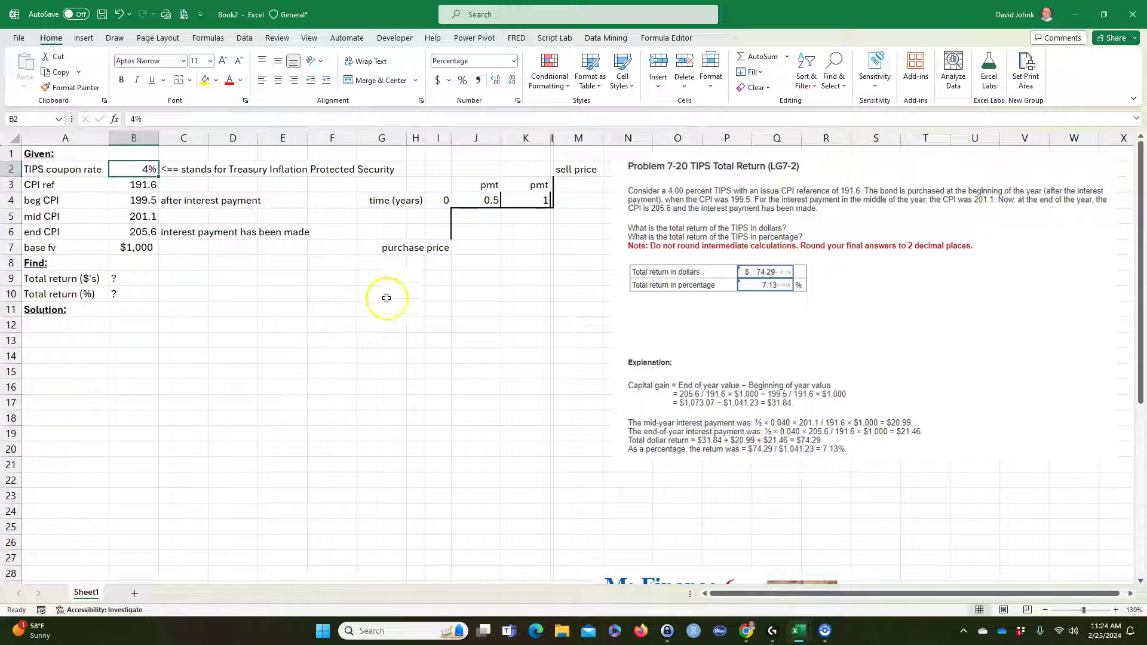
{"action": "left_click", "coordinate": [30, 185]}
{"action": "left_click", "coordinate": [179, 185]}
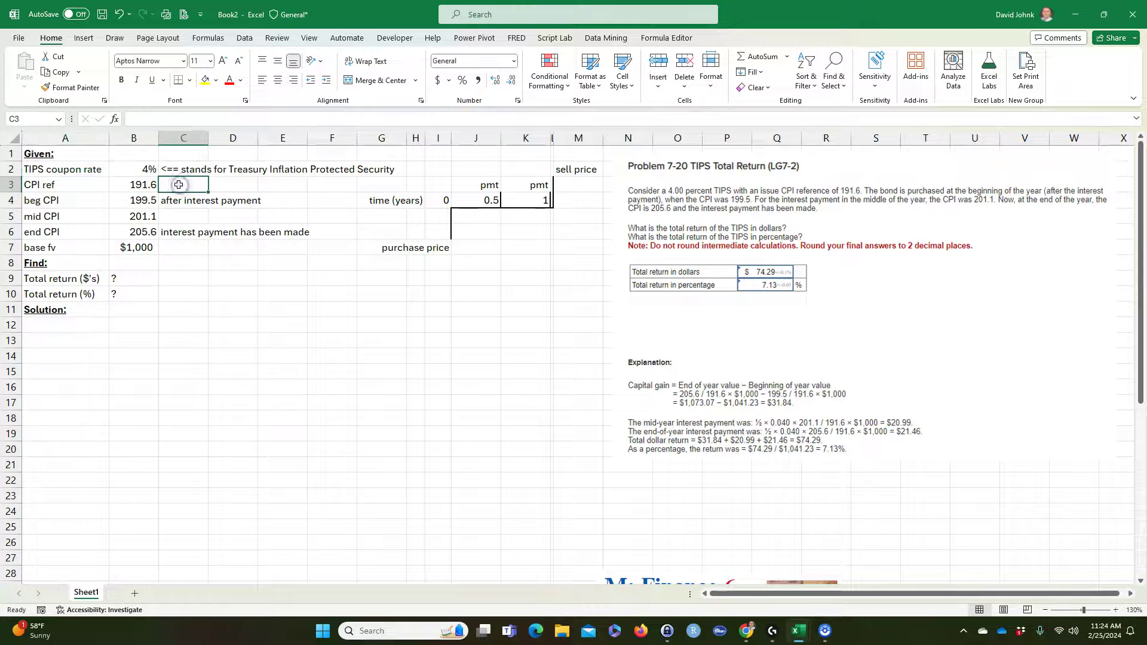
{"action": "type", "text": "CPI consumer price index from bl"}
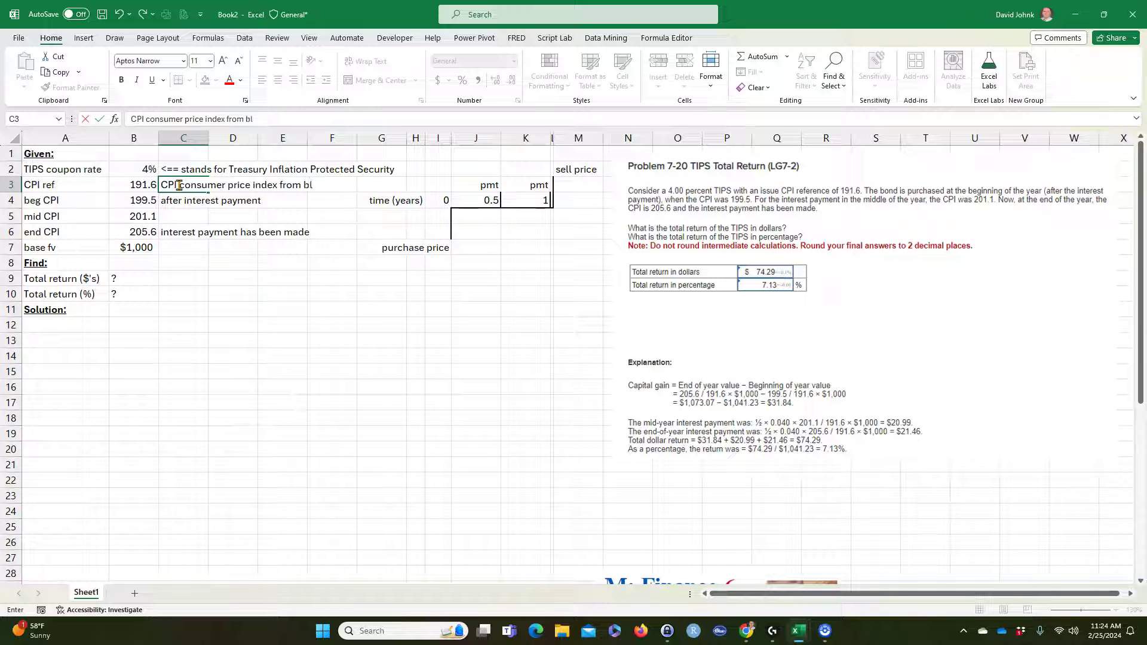
{"action": "key", "text": "Return"}
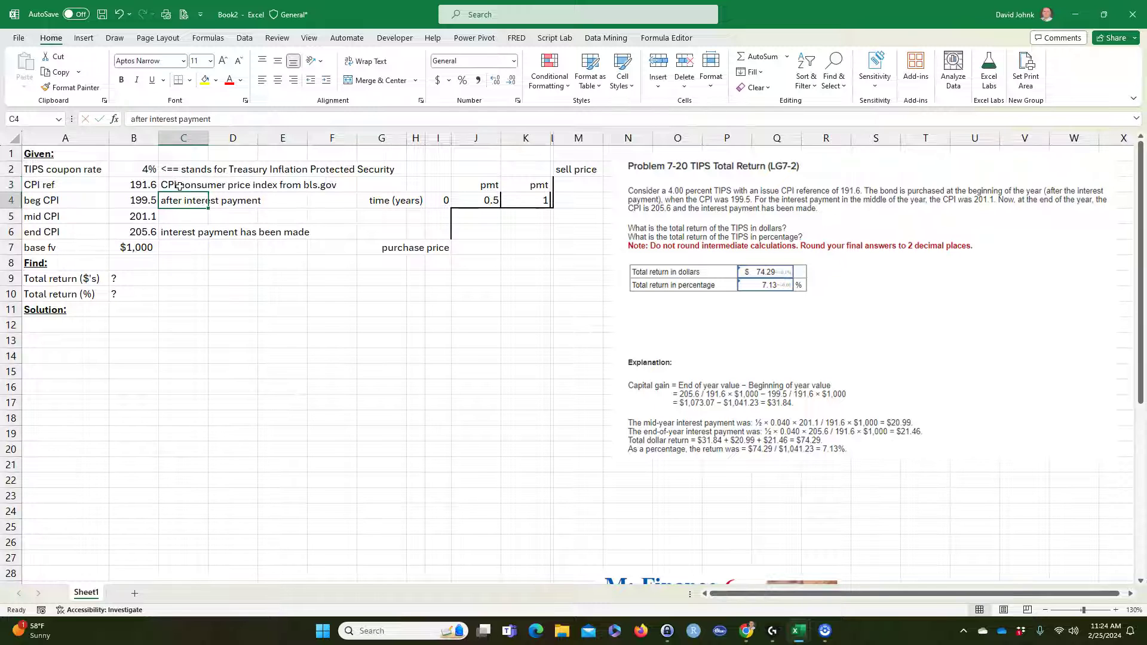
Examine the timeline's purchase price, payments and sell price alongside the beginning, middle and end CPI values.
{"action": "left_click", "coordinate": [179, 306]}
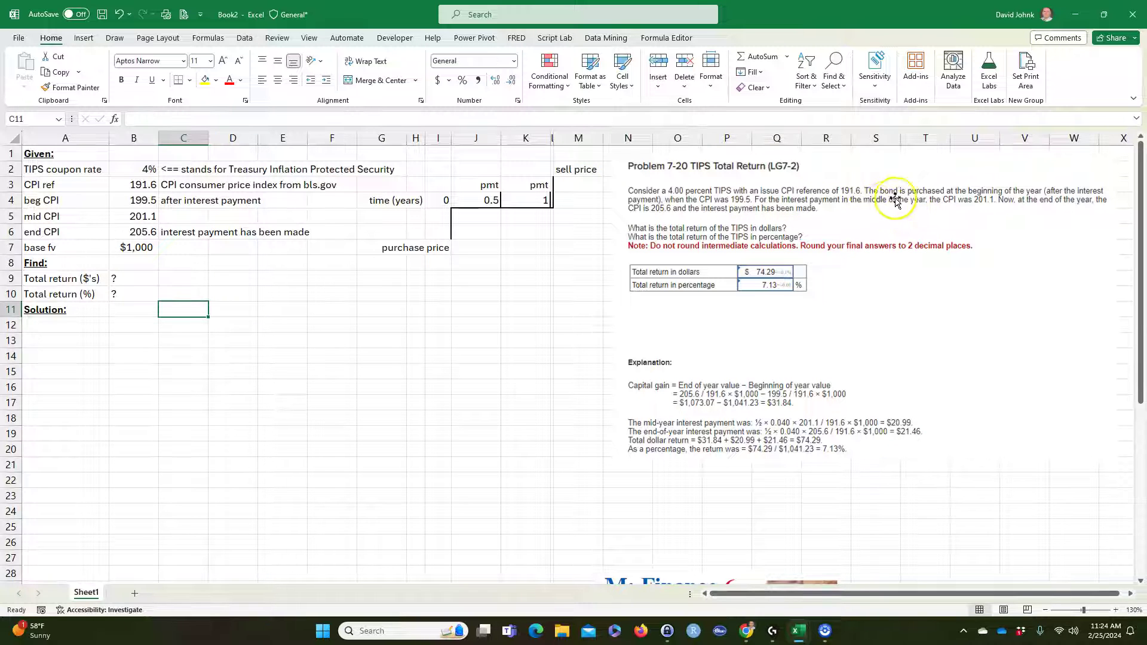
{"action": "left_click_drag", "start_coordinate": [388, 247], "coordinate": [441, 248]}
{"action": "left_click", "coordinate": [448, 200]}
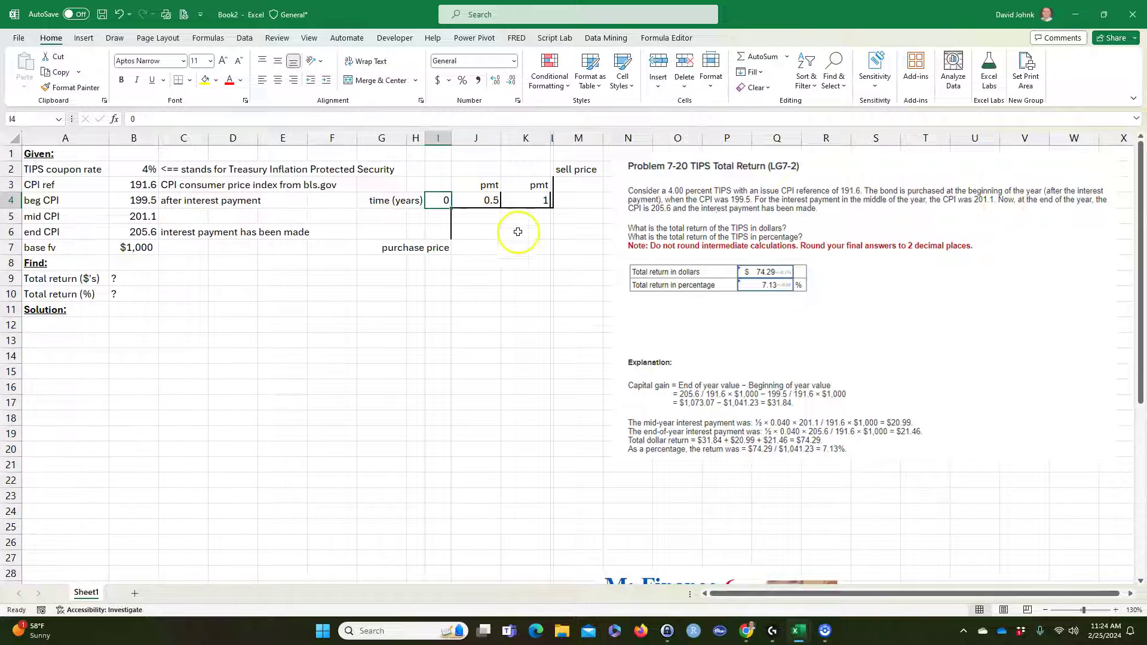
{"action": "left_click", "coordinate": [485, 276]}
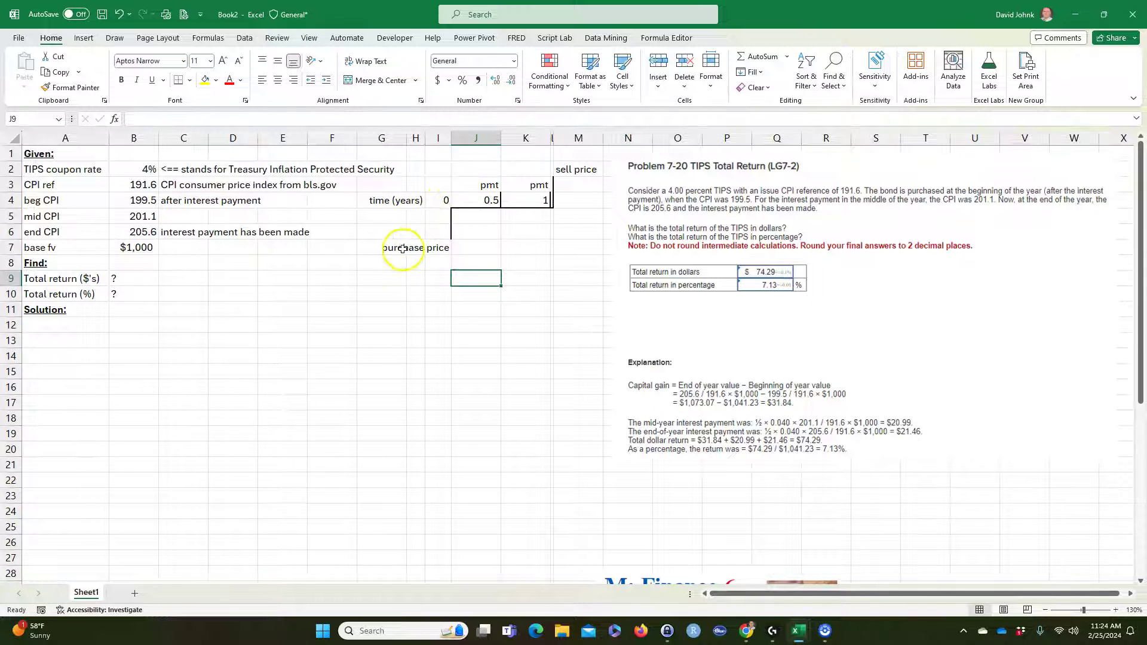
{"action": "left_click_drag", "start_coordinate": [385, 248], "coordinate": [429, 248]}
{"action": "left_click", "coordinate": [416, 309]}
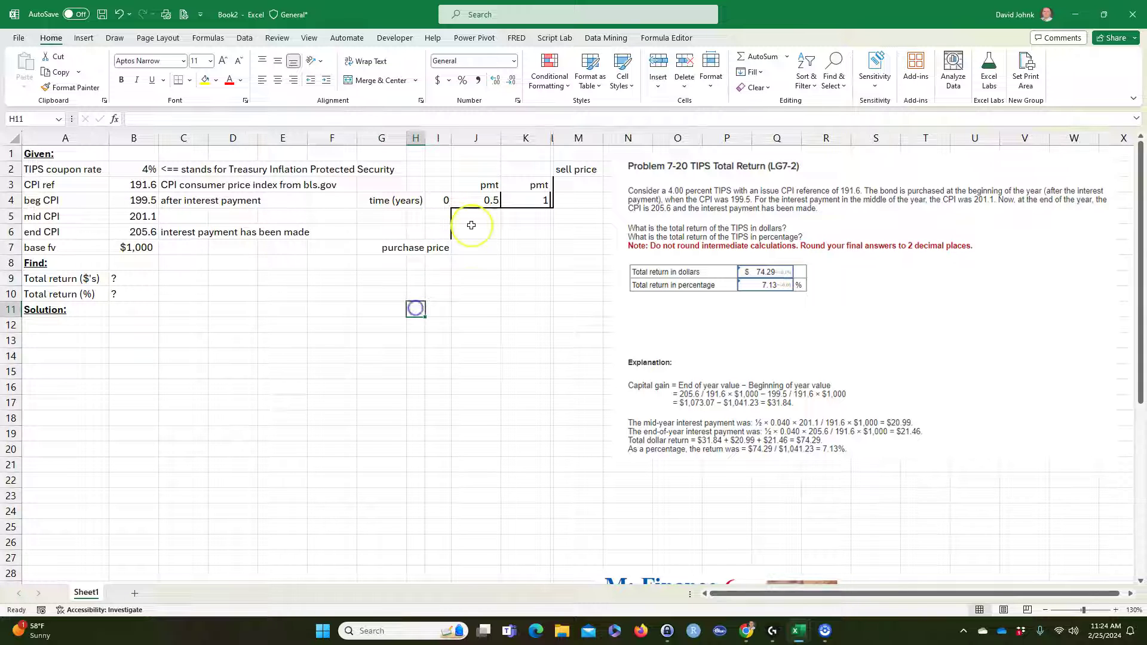
{"action": "left_click", "coordinate": [488, 201]}
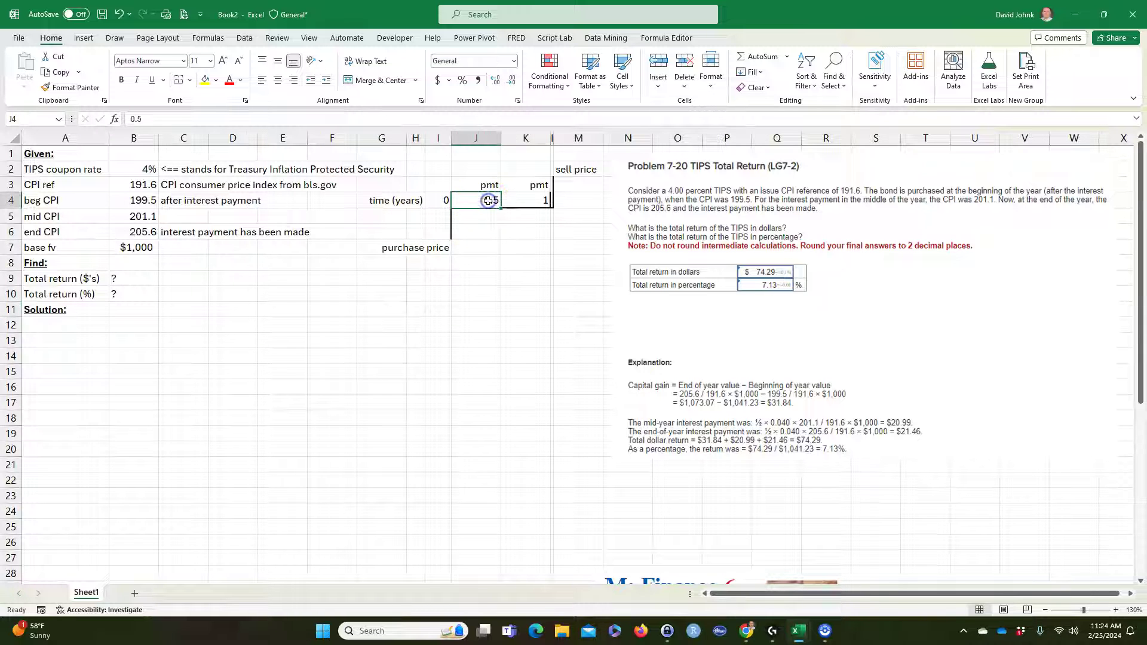
{"action": "left_click", "coordinate": [130, 202]}
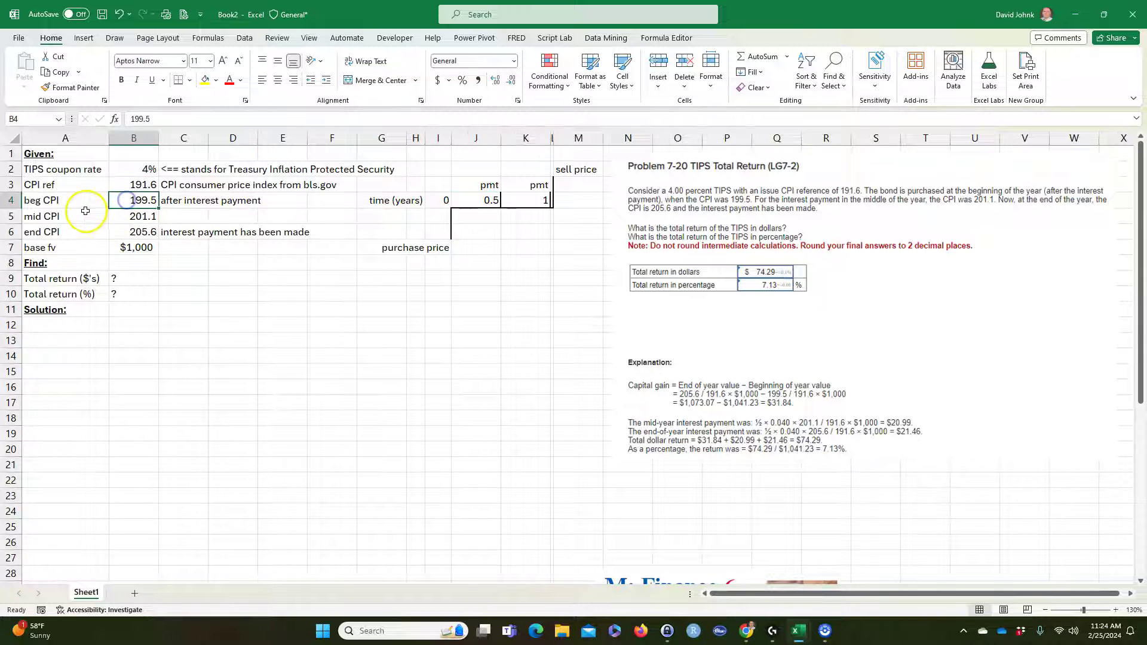
{"action": "left_click_drag", "start_coordinate": [46, 200], "coordinate": [130, 201]}
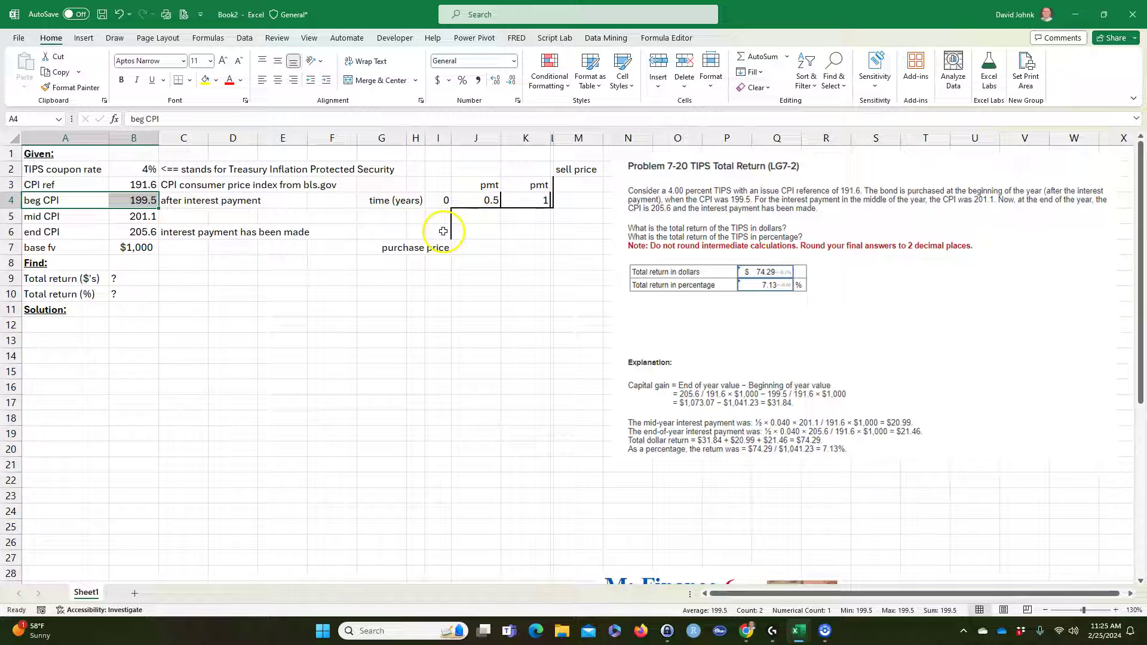
{"action": "left_click_drag", "start_coordinate": [41, 216], "coordinate": [132, 217]}
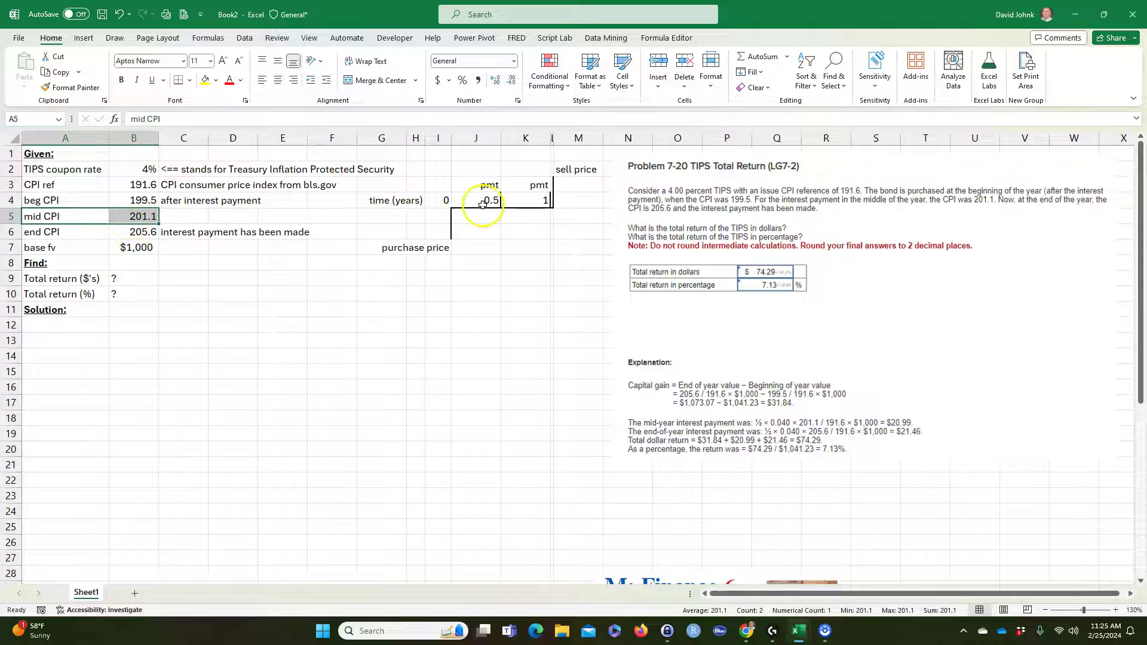
{"action": "left_click_drag", "start_coordinate": [60, 232], "coordinate": [131, 232]}
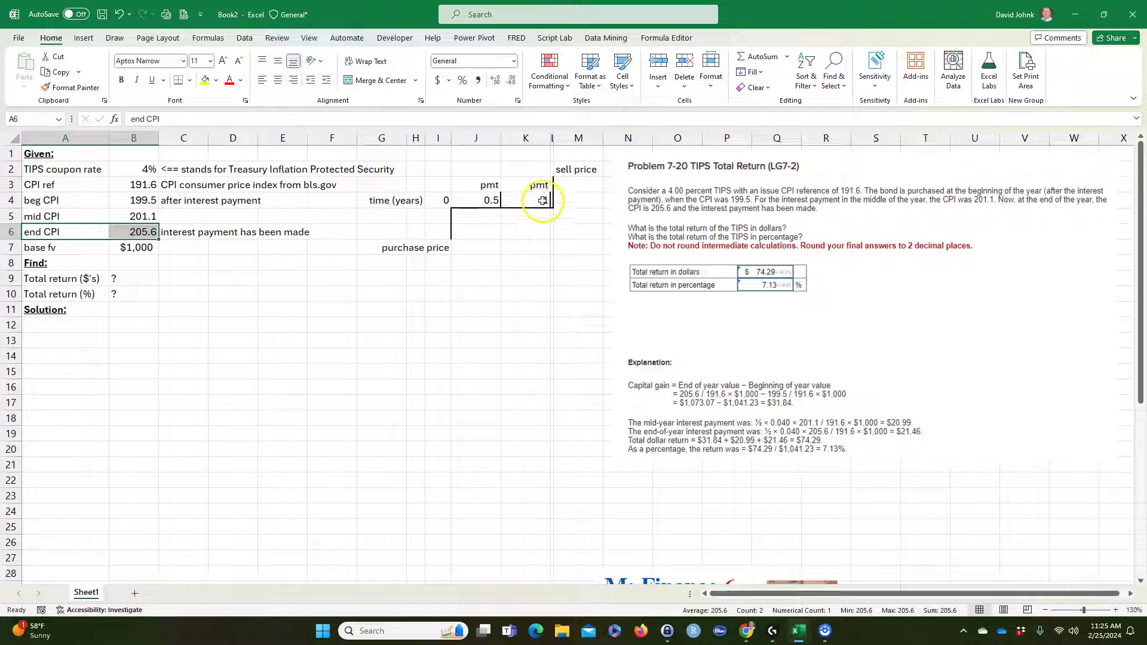
{"action": "left_click_drag", "start_coordinate": [72, 232], "coordinate": [120, 232]}
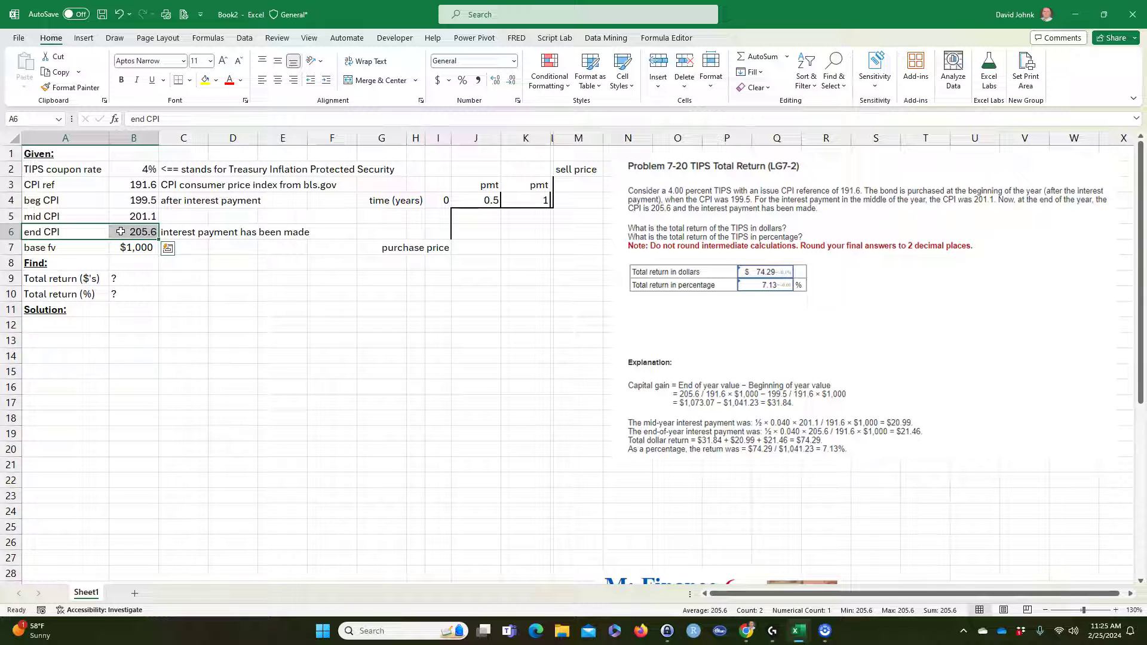
{"action": "left_click", "coordinate": [570, 169]}
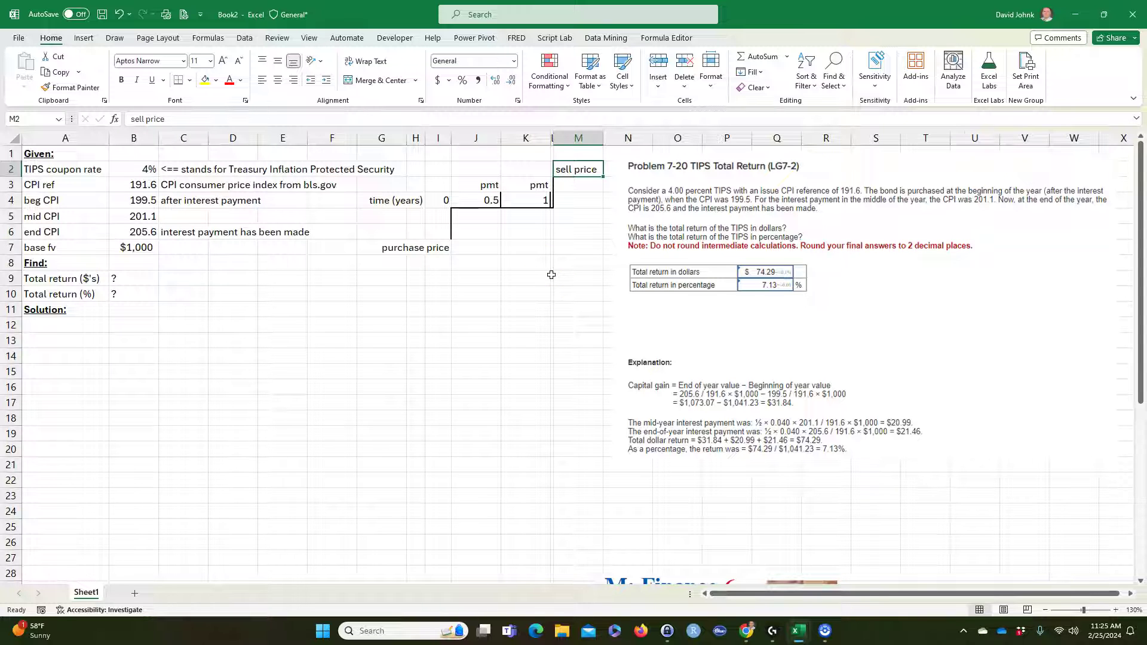
{"action": "left_click", "coordinate": [191, 292]}
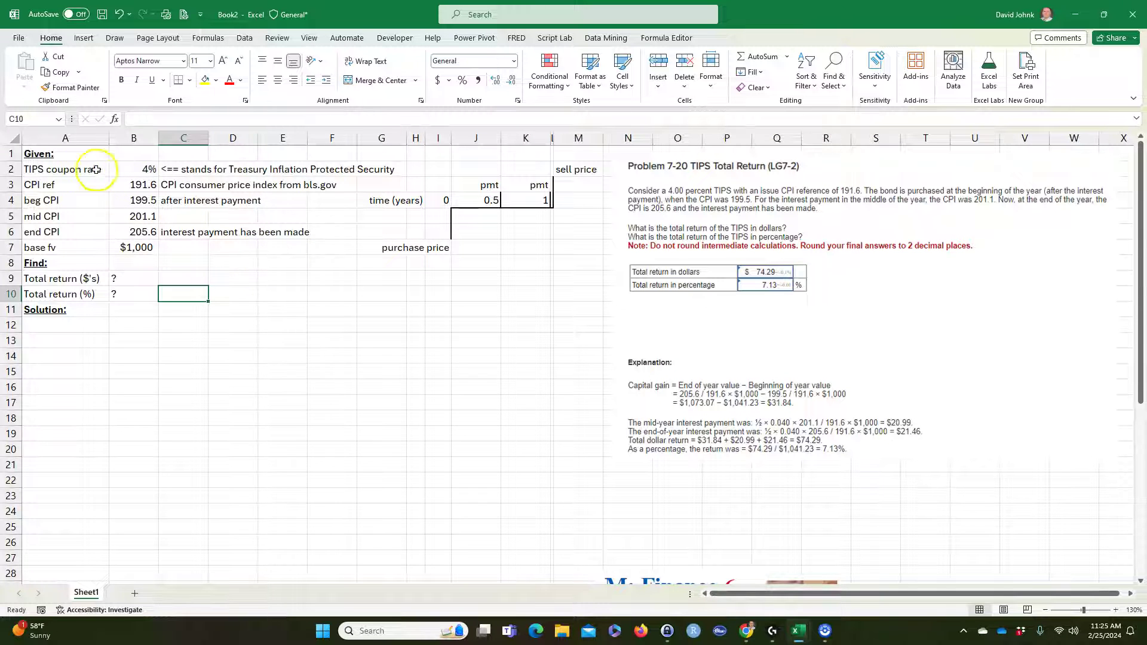
{"action": "left_click", "coordinate": [72, 327]}
{"action": "left_click", "coordinate": [399, 248]}
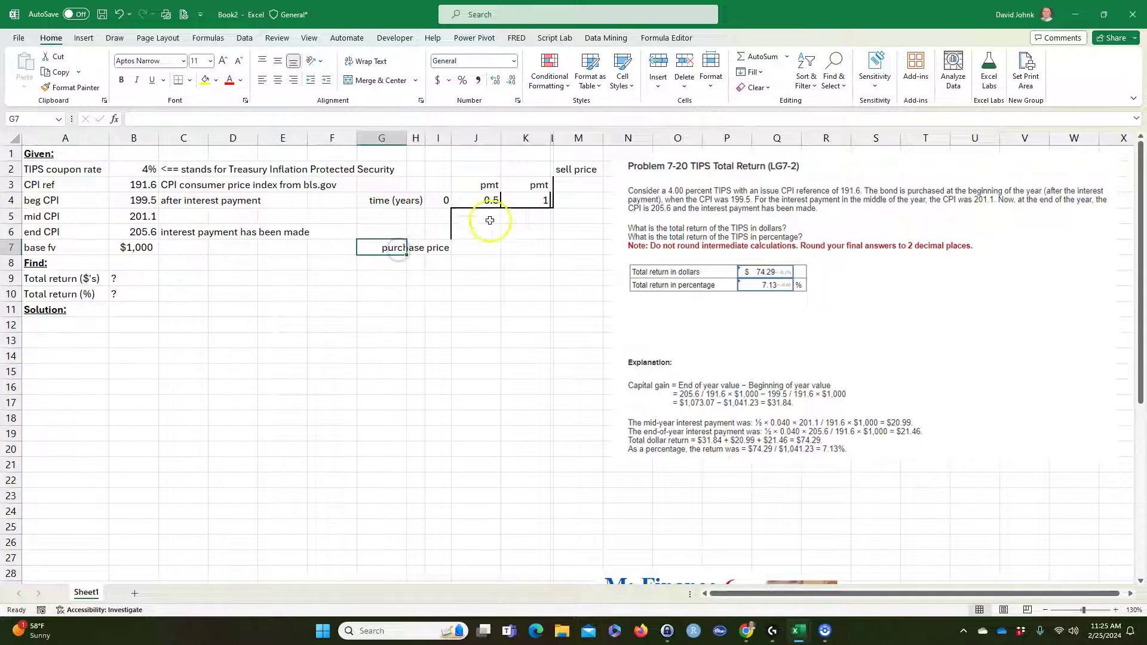
{"action": "left_click", "coordinate": [572, 169]}
{"action": "left_click", "coordinate": [438, 242]}
{"action": "left_click", "coordinate": [572, 170]}
{"action": "left_click", "coordinate": [444, 241]}
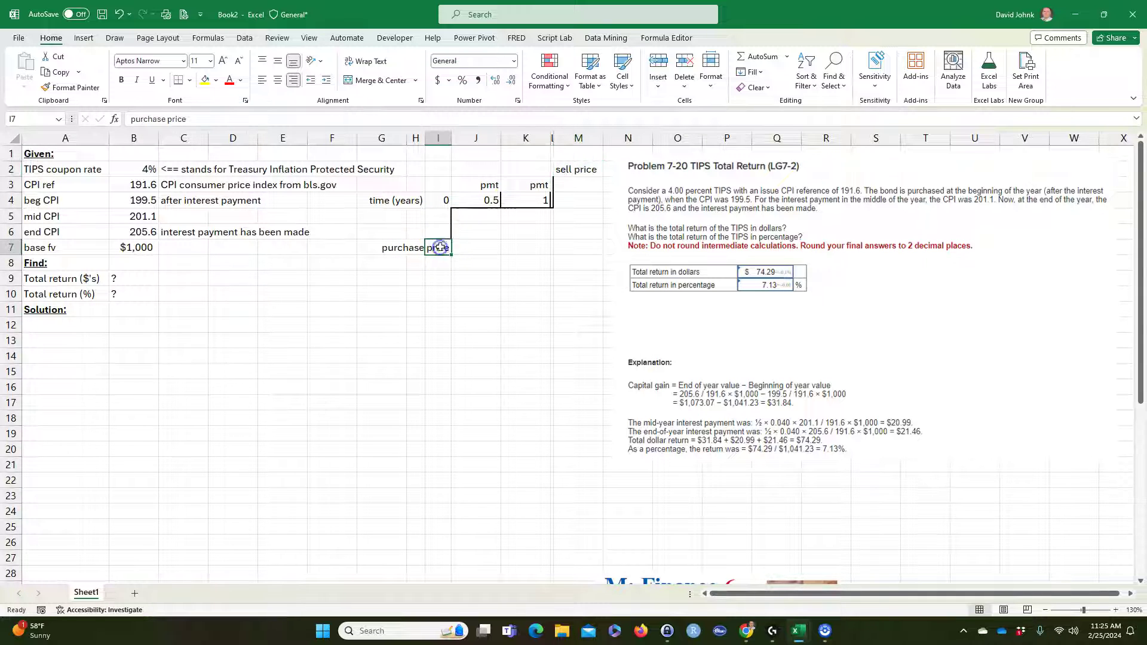
{"action": "left_click", "coordinate": [574, 170]}
{"action": "left_click", "coordinate": [442, 245]}
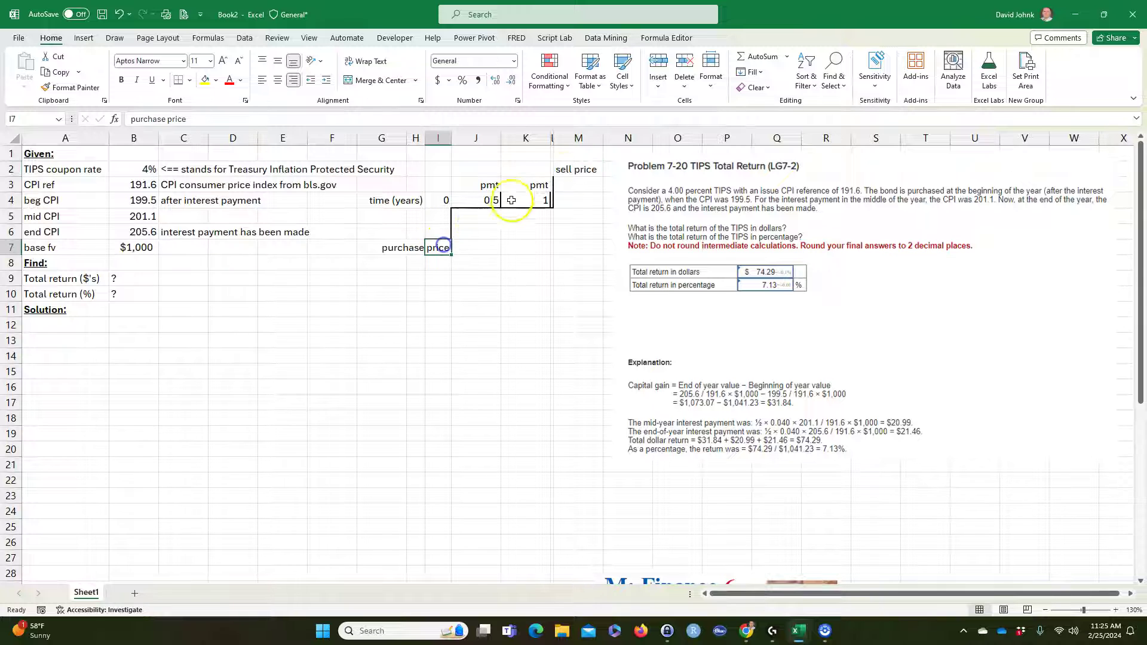
{"action": "left_click", "coordinate": [568, 170]}
{"action": "left_click", "coordinate": [416, 293]}
Enter "cash flows:" in A12 under Solution and format it in italics.
{"action": "left_click", "coordinate": [77, 323]}
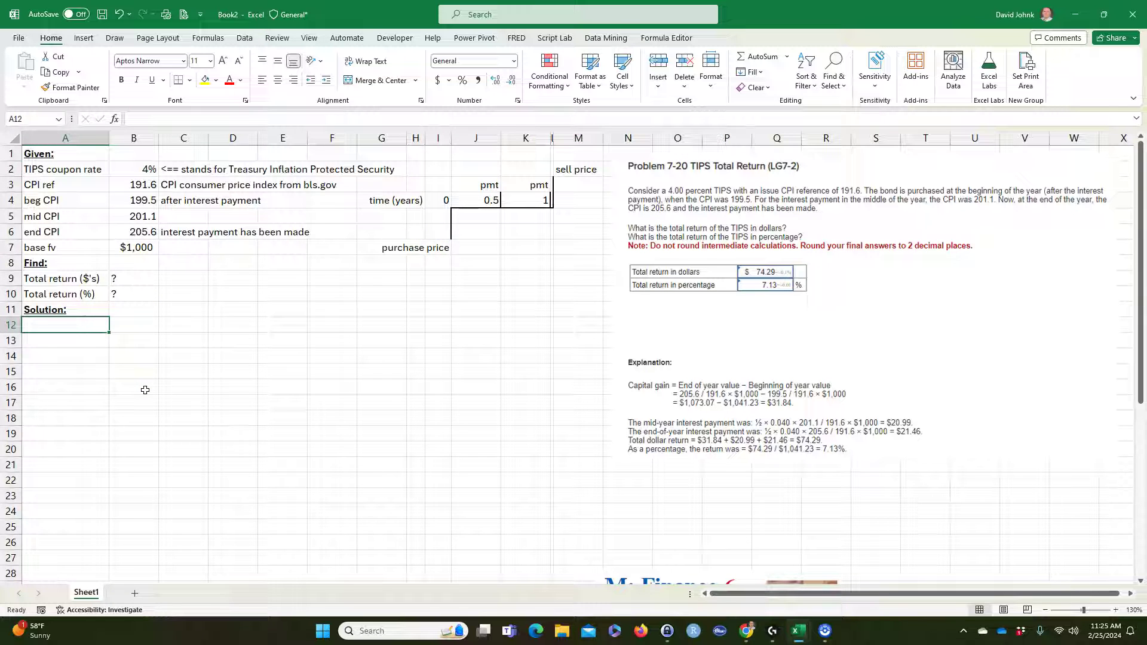
{"action": "type", "text": "cash flows:"}
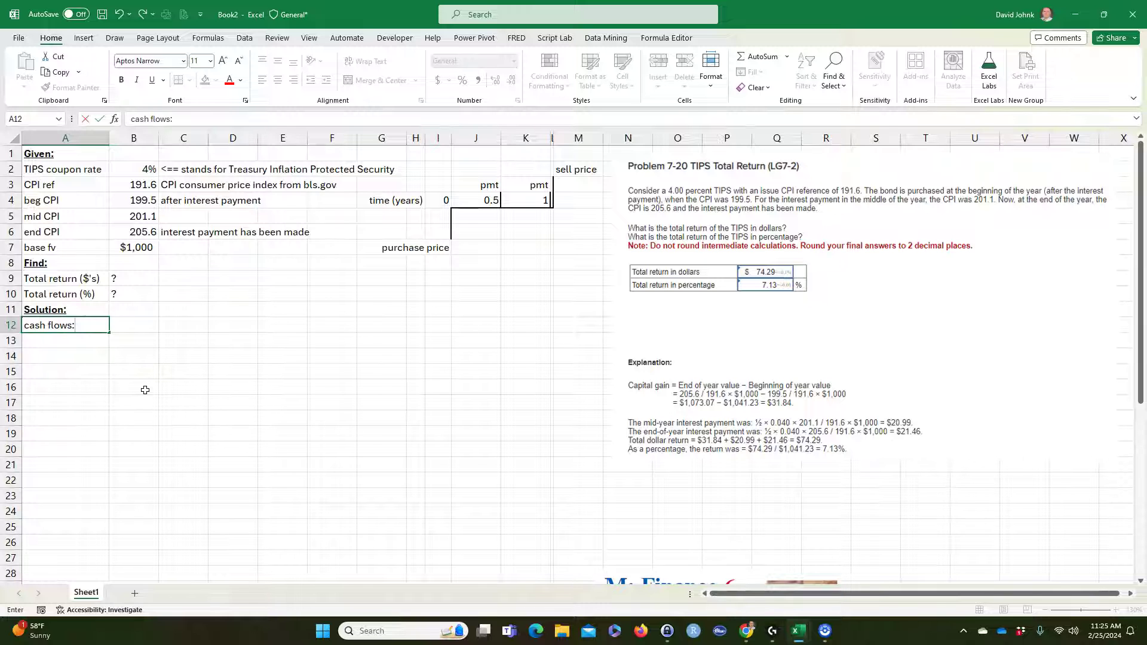
{"action": "key", "text": "Return"}
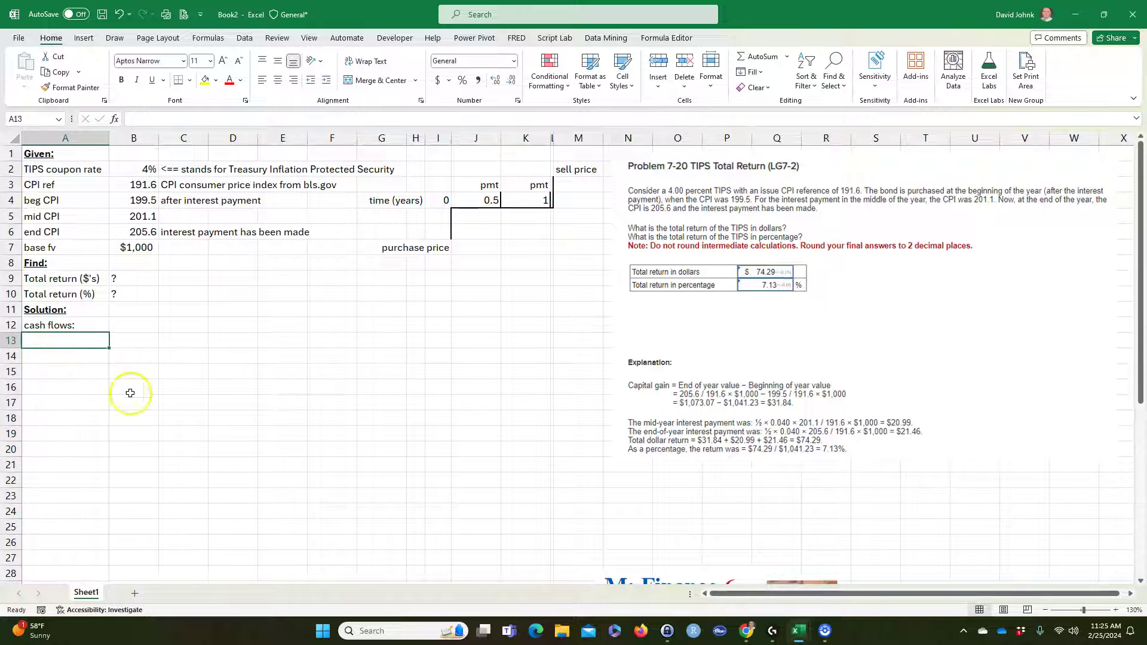
{"action": "left_click", "coordinate": [79, 325]}
{"action": "left_click", "coordinate": [137, 81]}
Label A13 by linking it to the purchase price label in I7 of the timeline.
{"action": "left_click", "coordinate": [69, 343]}
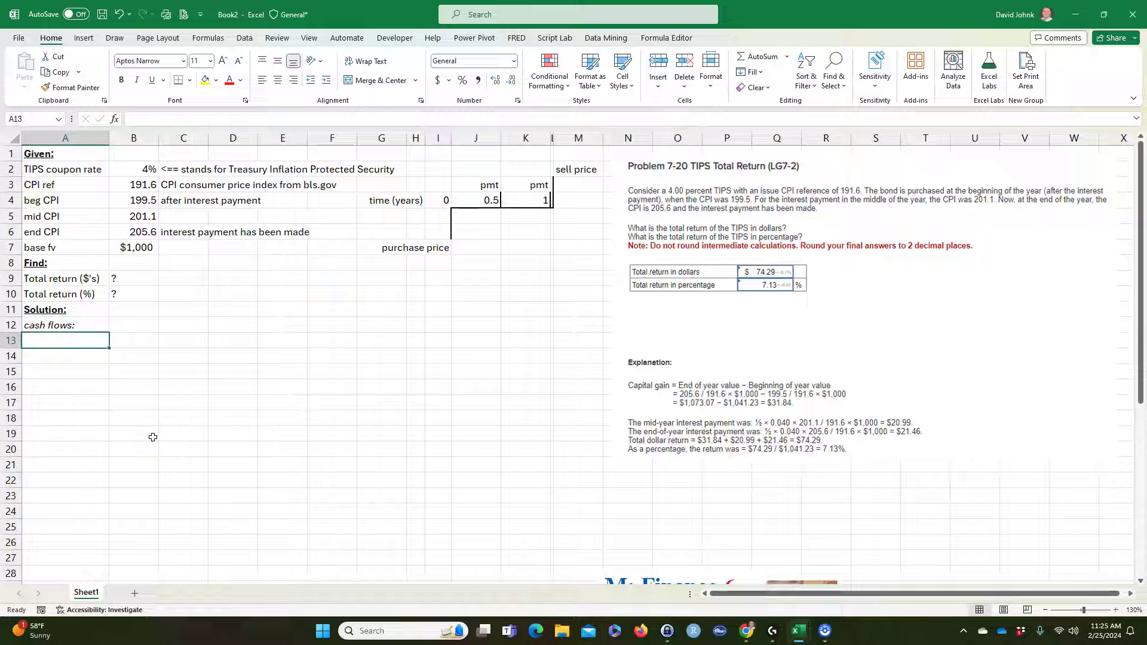
{"action": "type", "text": "="}
{"action": "left_click", "coordinate": [437, 247]}
{"action": "key", "text": "Return"}
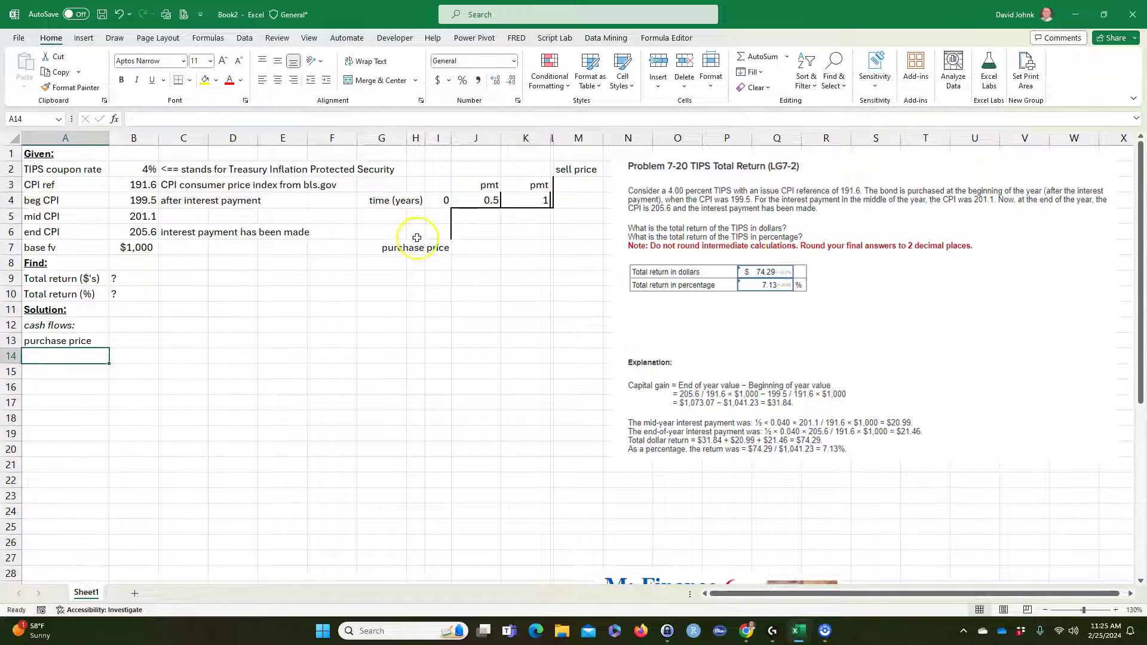
Calculate the purchase price in B13 by multiplying the base fv by beg CPI over CPI ref, =B7*(B4/B3).
{"action": "left_click", "coordinate": [138, 344]}
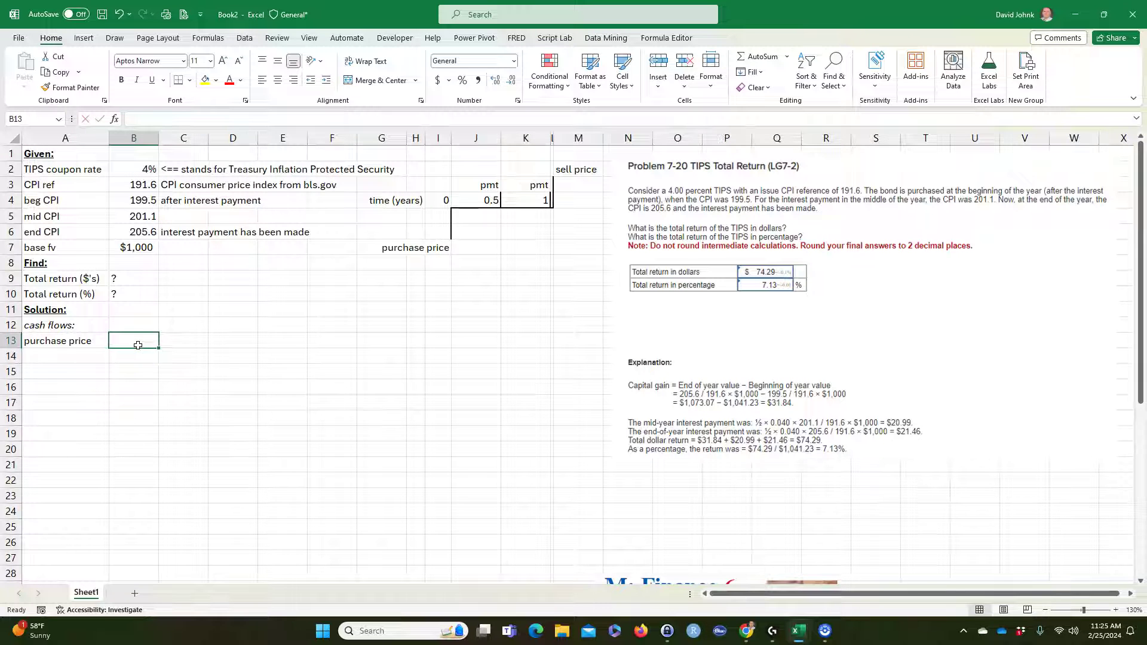
{"action": "type", "text": "="}
{"action": "left_click", "coordinate": [118, 250]}
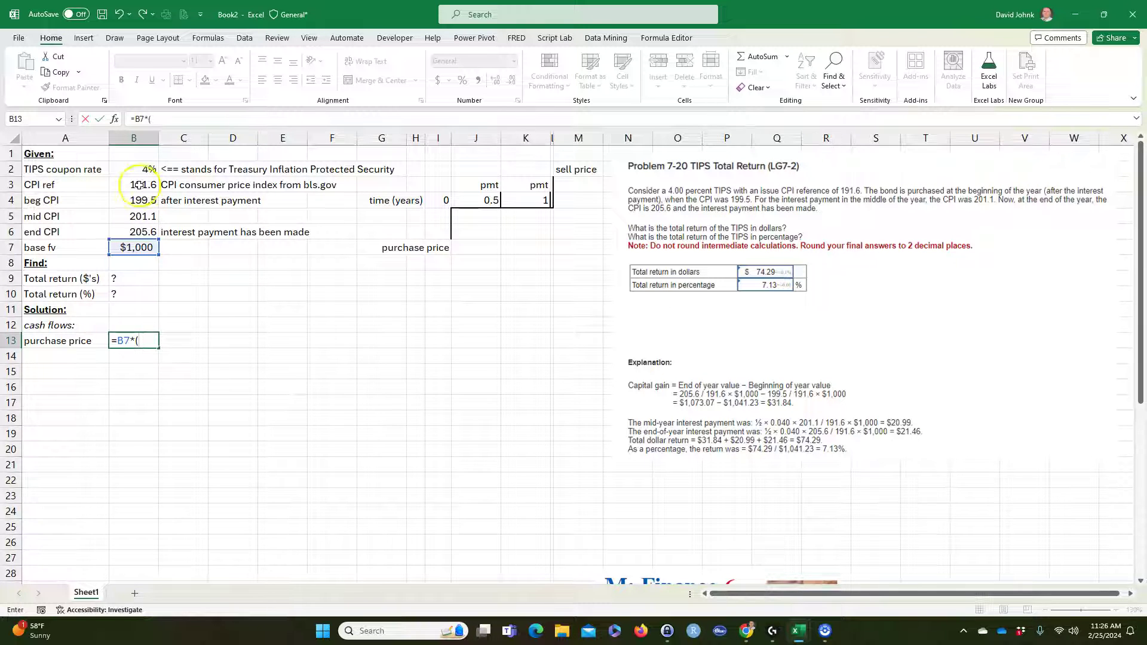
{"action": "left_click", "coordinate": [131, 201]}
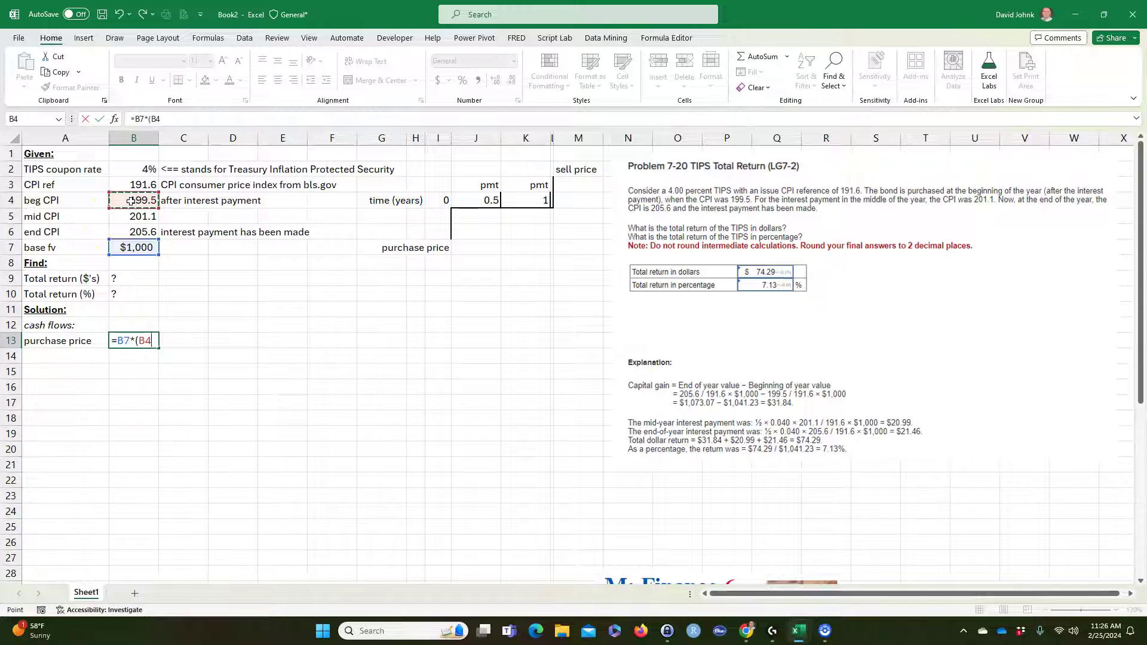
{"action": "type", "text": "/"}
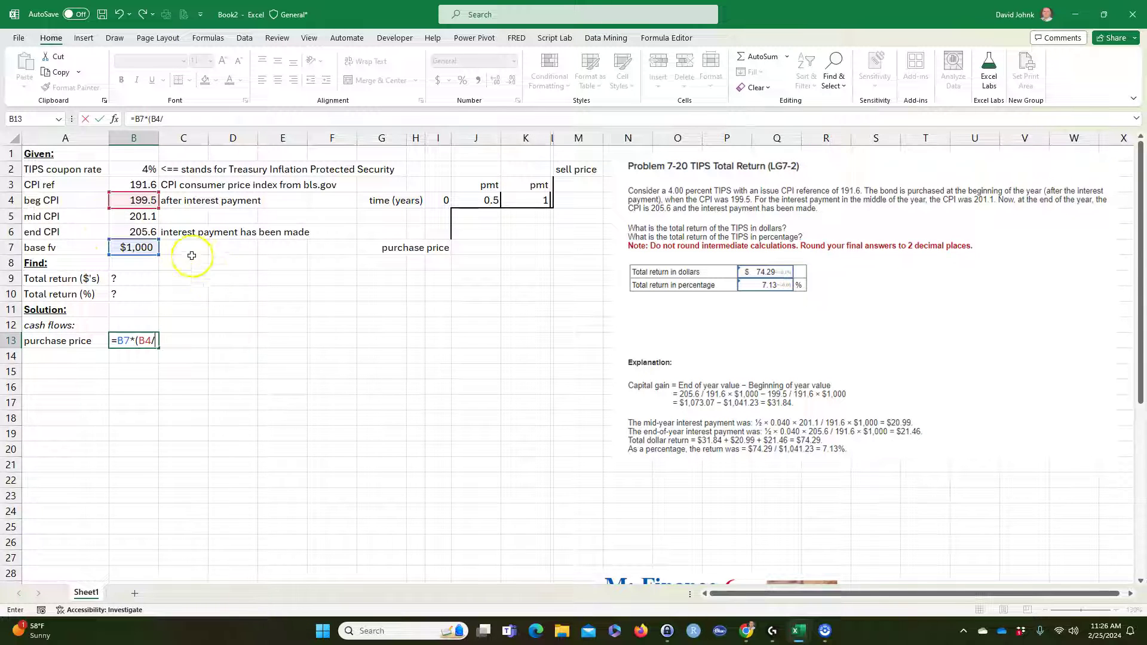
{"action": "left_click", "coordinate": [137, 183]}
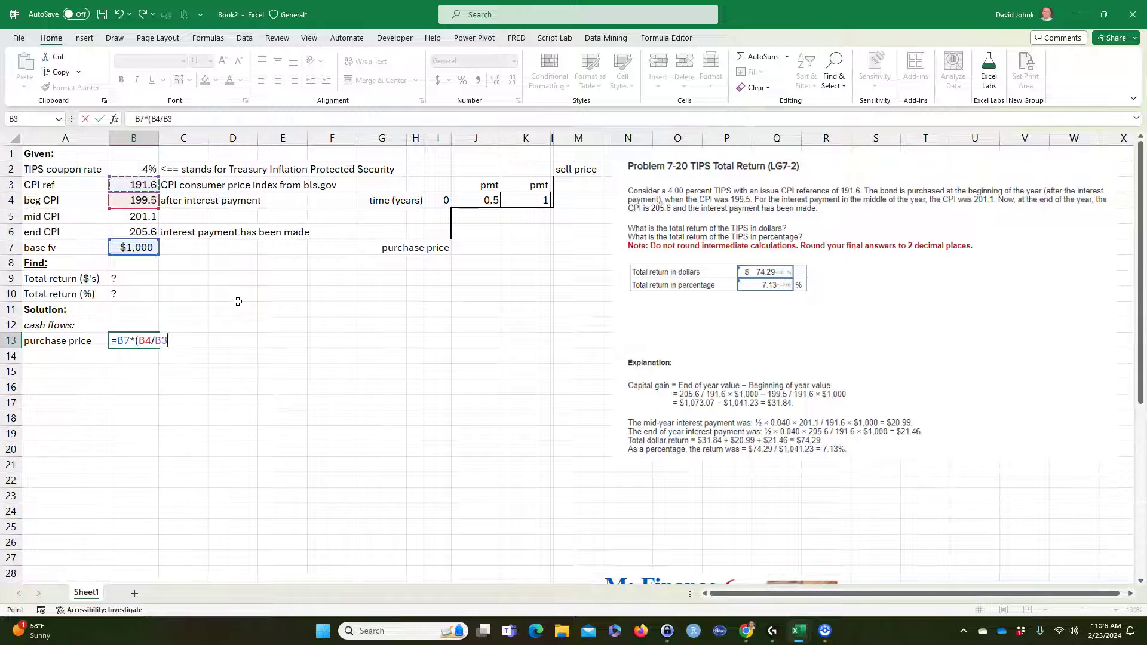
{"action": "type", "text": ")"}
{"action": "key", "text": "Return"}
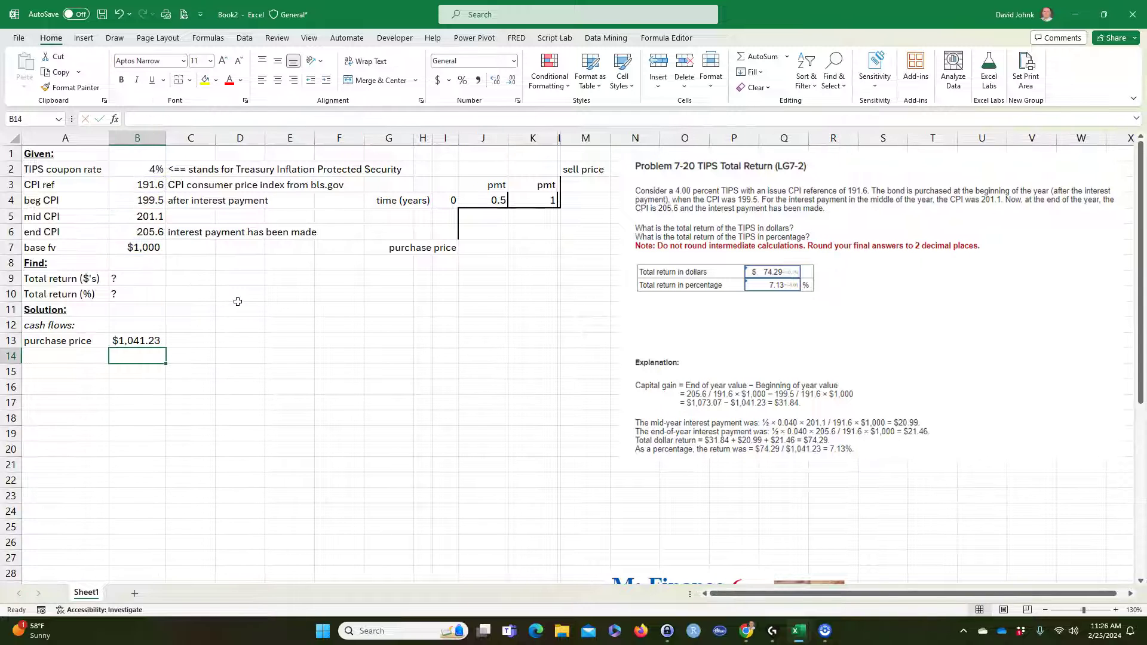
Make the purchase price in B13 a negative cash flow, =-B7*(B4/B3), and widen column B to fit it.
{"action": "left_click", "coordinate": [119, 341]}
{"action": "double_click", "coordinate": [118, 340]}
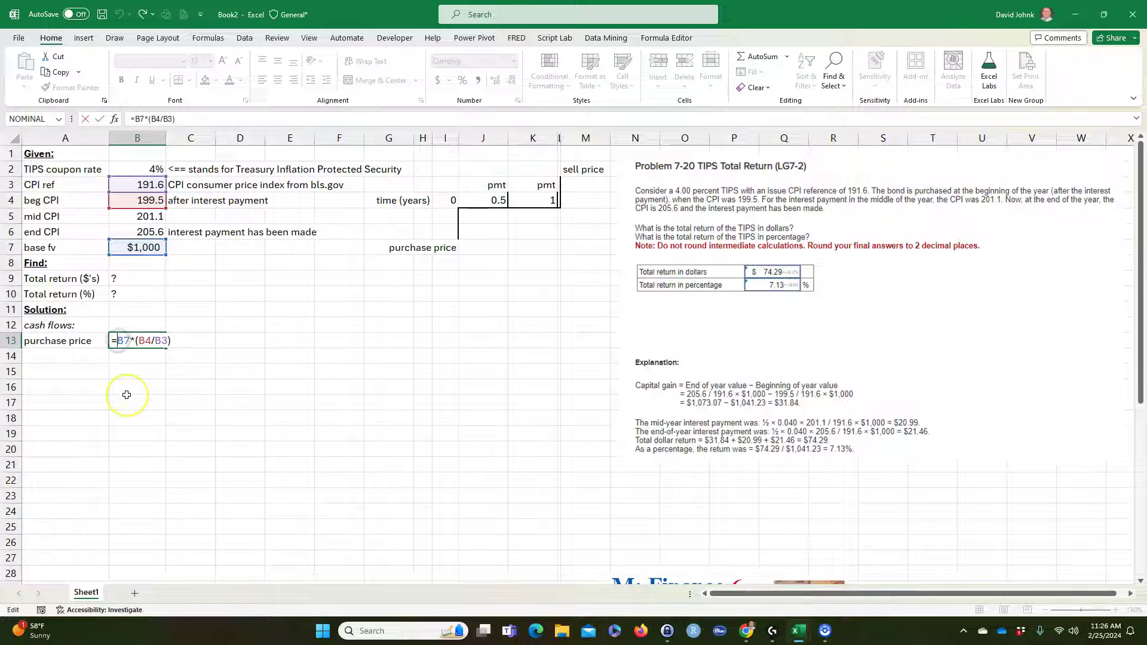
{"action": "type", "text": "-"}
{"action": "key", "text": "Return"}
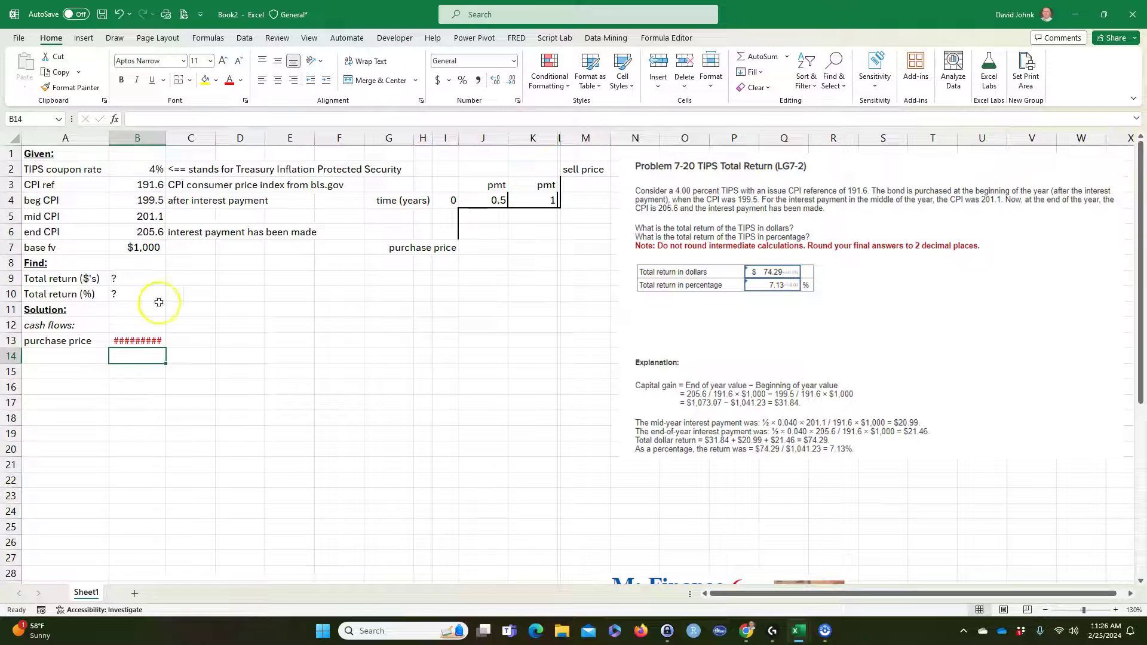
{"action": "left_click_drag", "start_coordinate": [166, 134], "coordinate": [179, 134]}
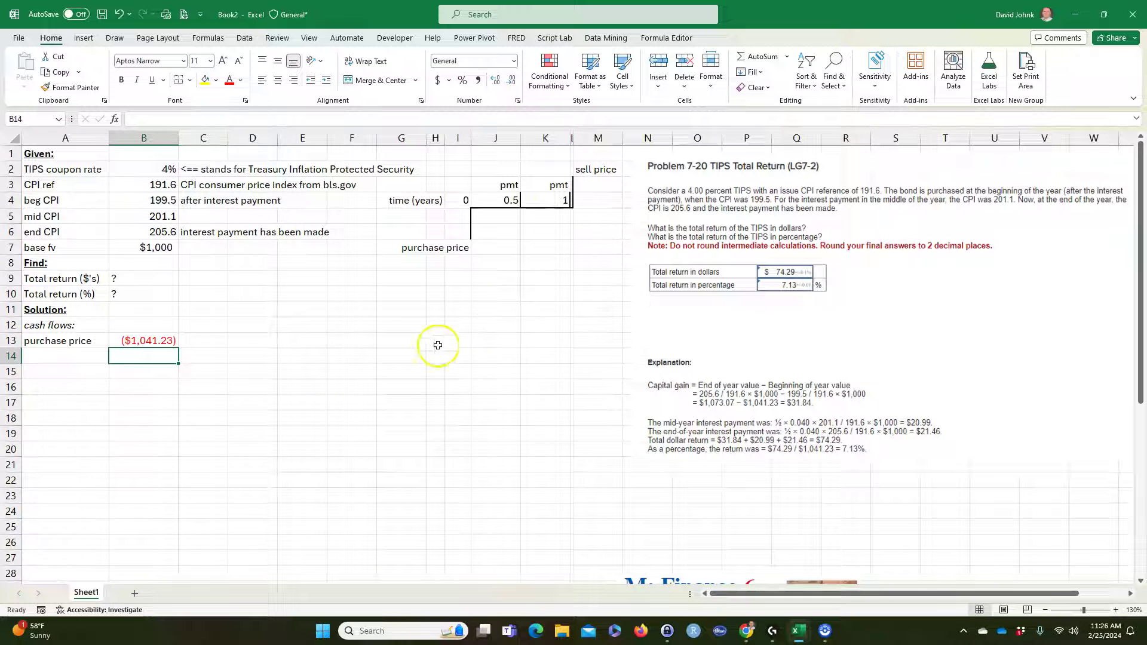
Label A14 "mid coupon pmt" and display the purchase price formula in C13 with FORMULATEXT of B13.
{"action": "left_click", "coordinate": [59, 355]}
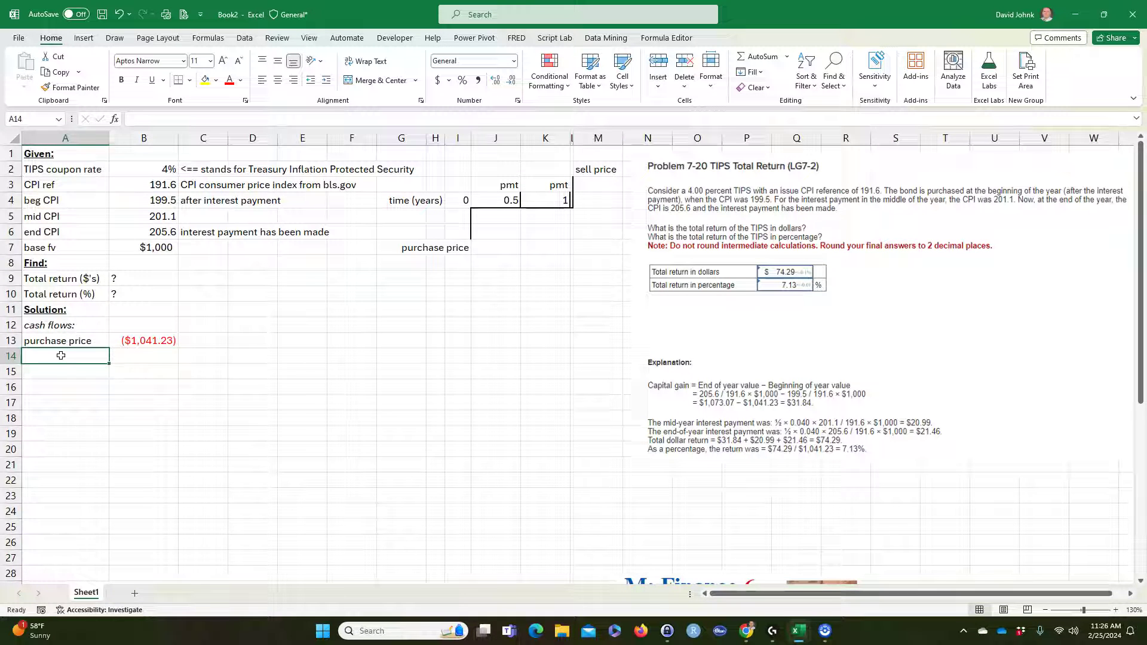
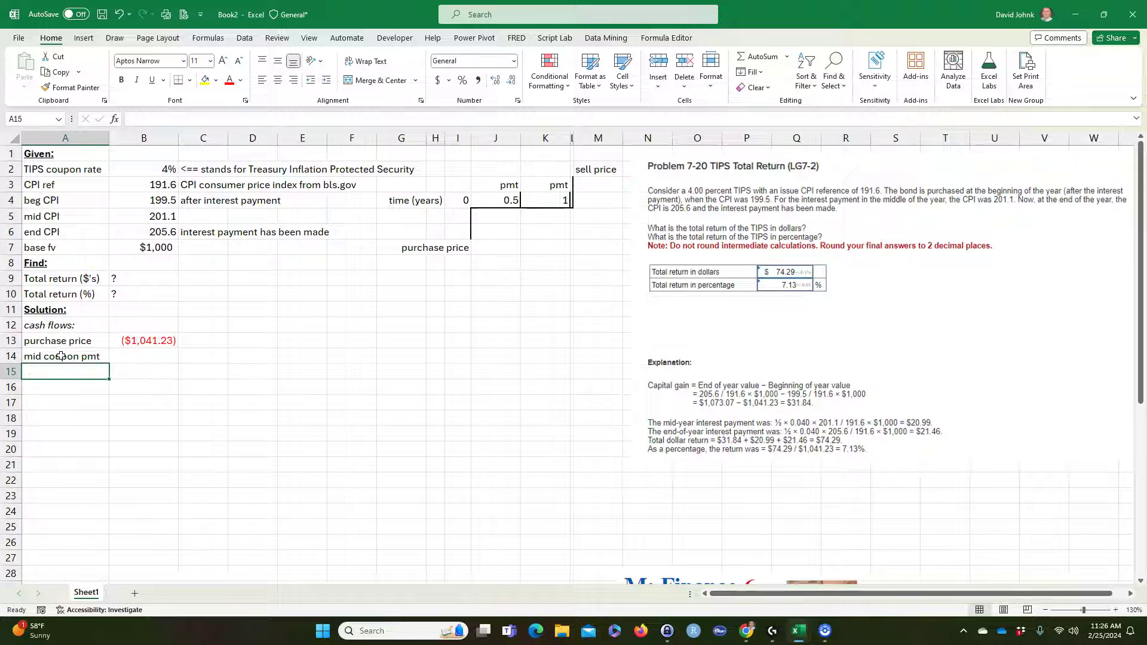
{"action": "left_click", "coordinate": [204, 342]}
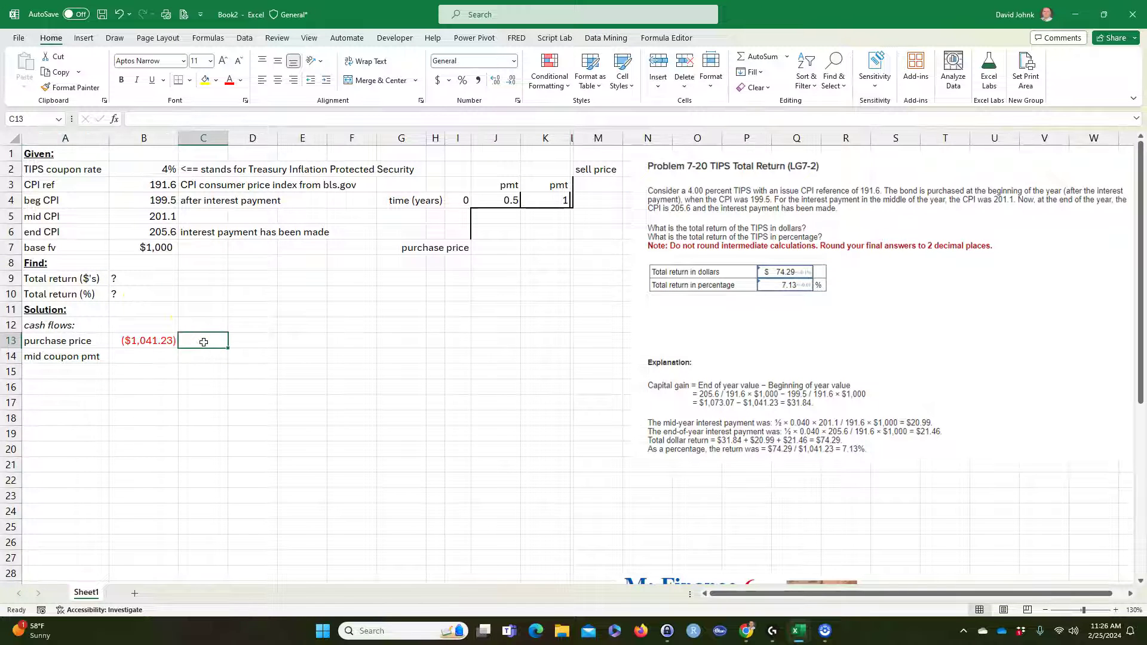
{"action": "type", "text": "=form"}
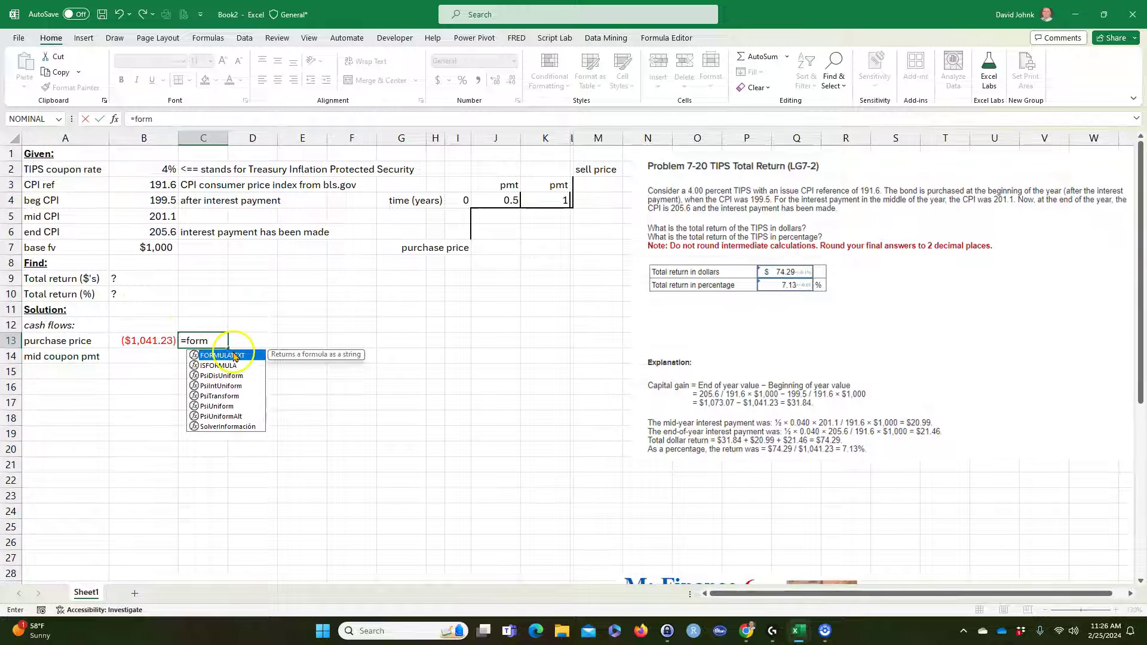
{"action": "key", "text": "Tab"}
{"action": "left_click", "coordinate": [150, 340]}
{"action": "key", "text": "Return"}
Calculate the mid coupon payment in B14 with =$B$7*($B$2/2)*(B5/$B$3), keeping only the mid CPI reference relative.
{"action": "left_click", "coordinate": [137, 356]}
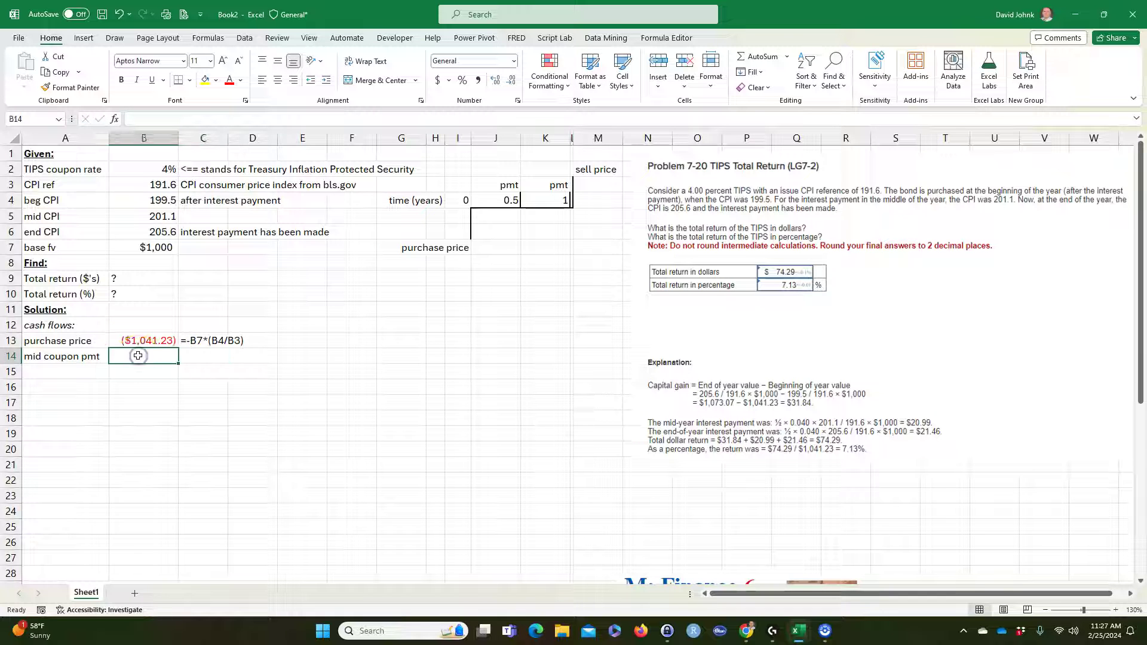
{"action": "type", "text": "="}
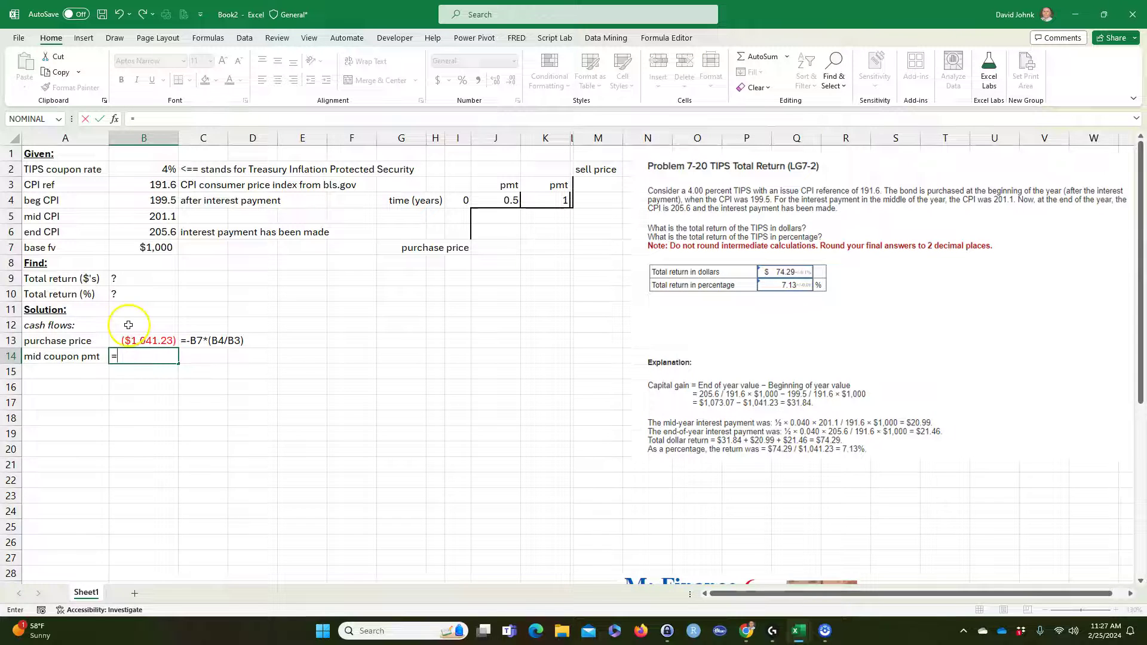
{"action": "left_click", "coordinate": [143, 248]}
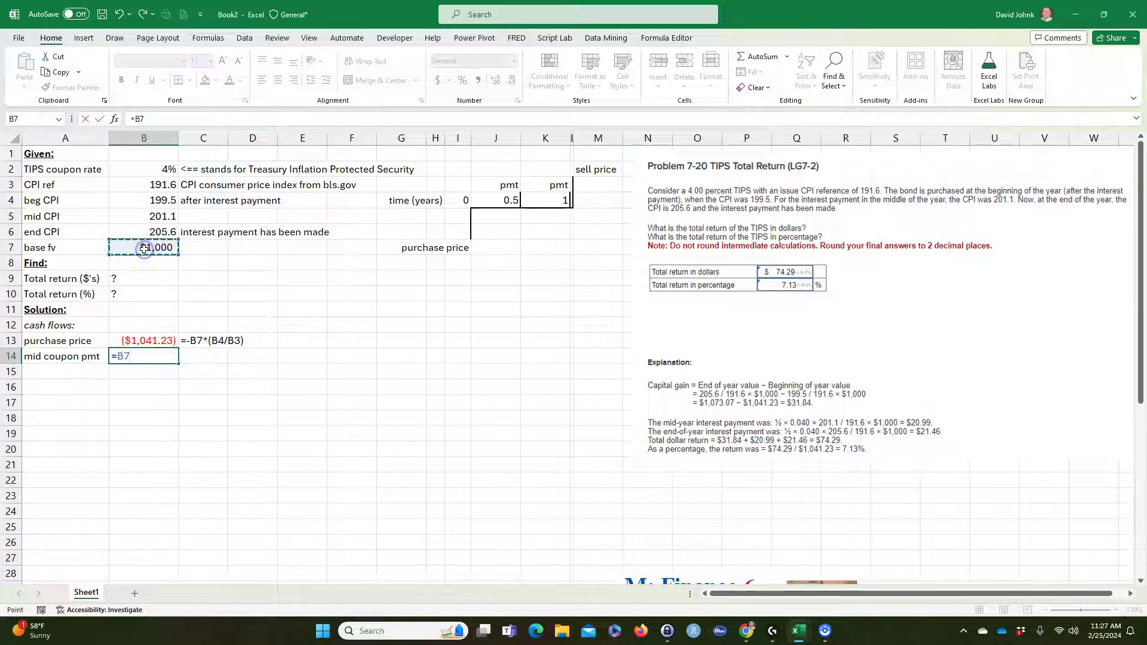
{"action": "type", "text": "*"}
{"action": "left_click", "coordinate": [125, 357]}
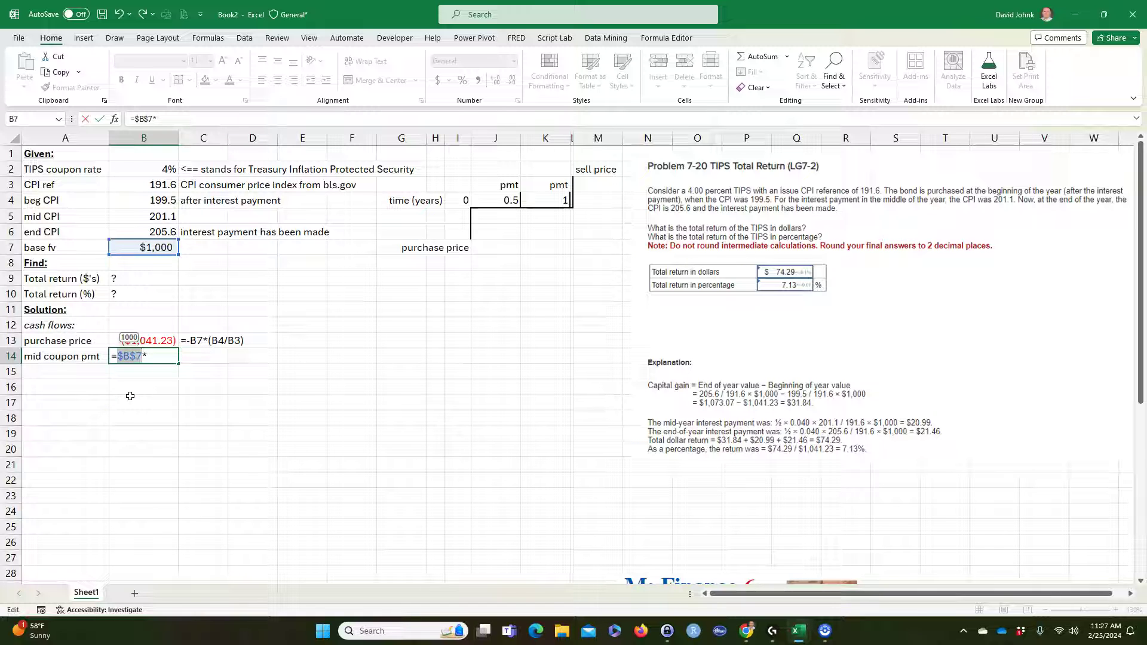
{"action": "left_click", "coordinate": [154, 356]}
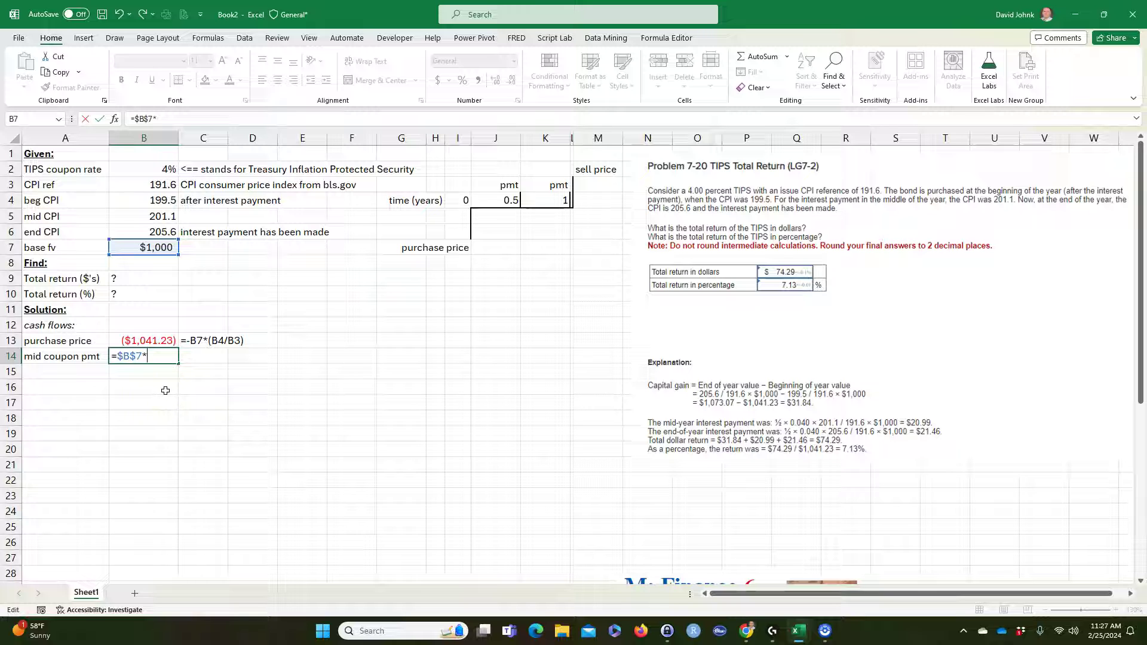
{"action": "type", "text": "("}
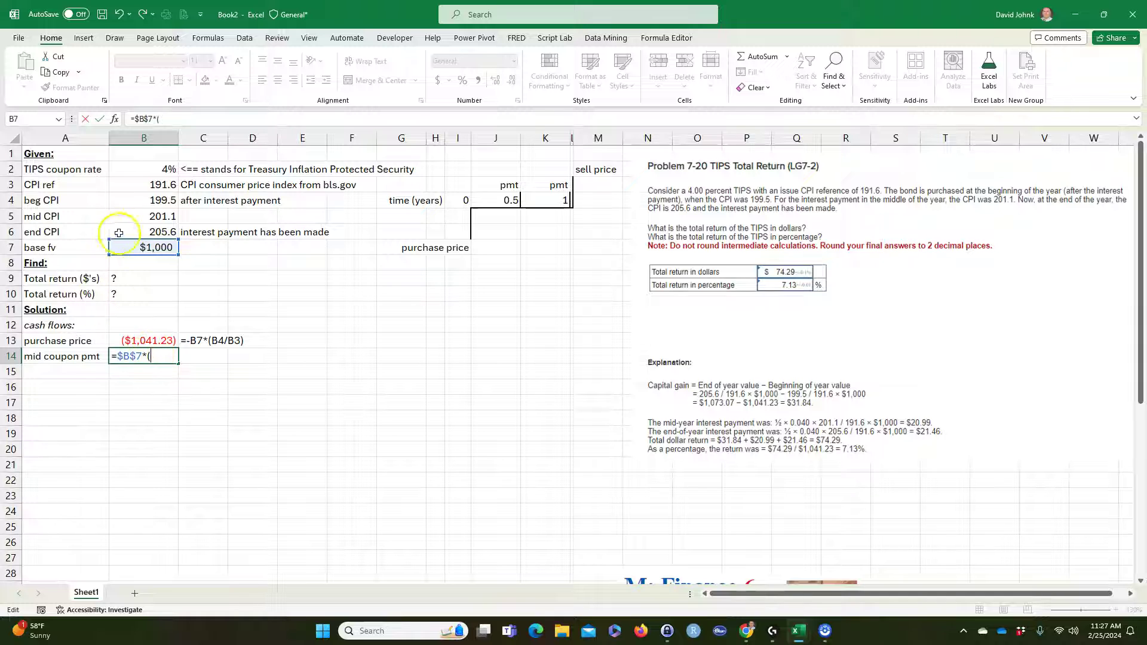
{"action": "left_click", "coordinate": [154, 170]}
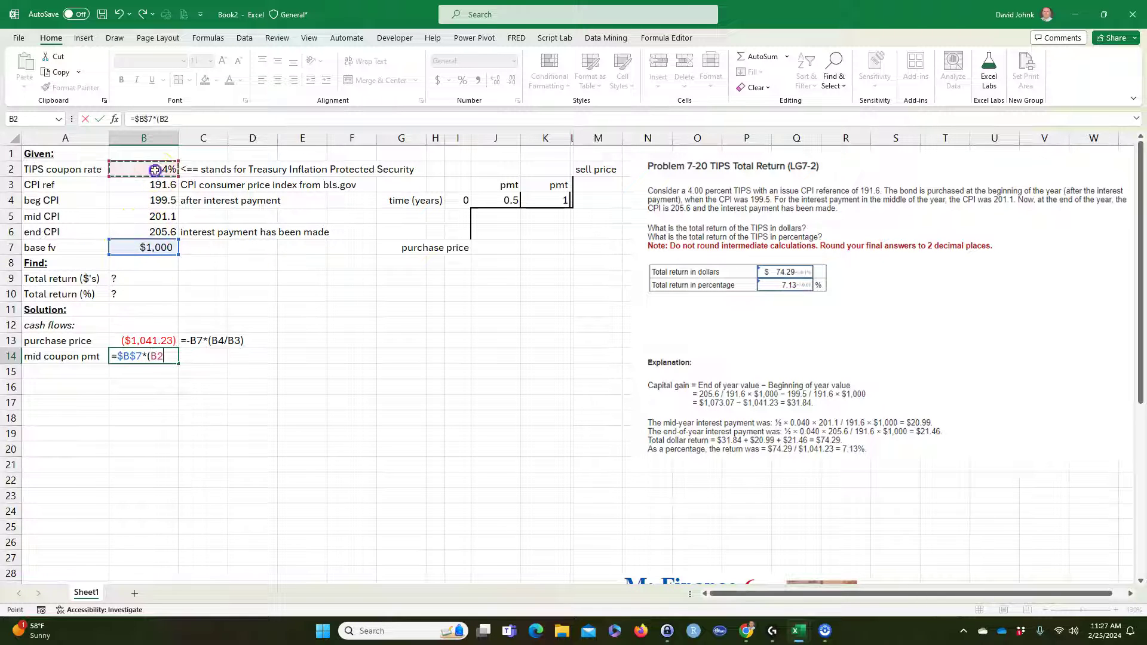
{"action": "key", "text": "F4"}
{"action": "type", "text": "/"}
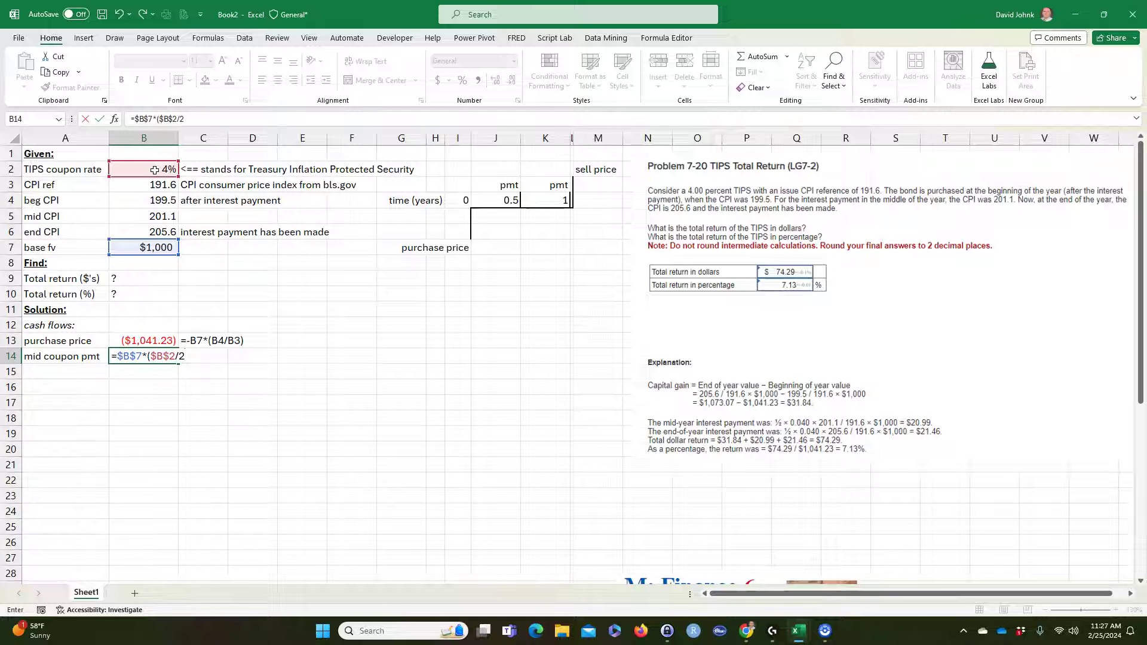
{"action": "type", "text": "2)"}
{"action": "type", "text": "("}
{"action": "left_click", "coordinate": [143, 215]}
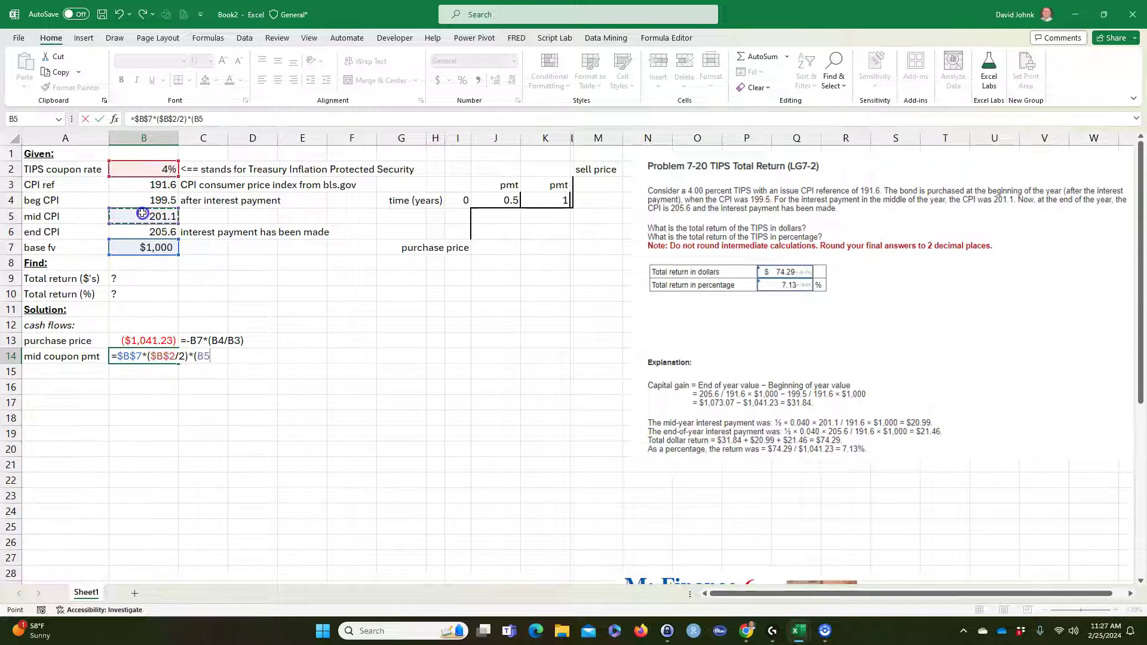
{"action": "type", "text": "/"}
{"action": "left_click", "coordinate": [147, 183]}
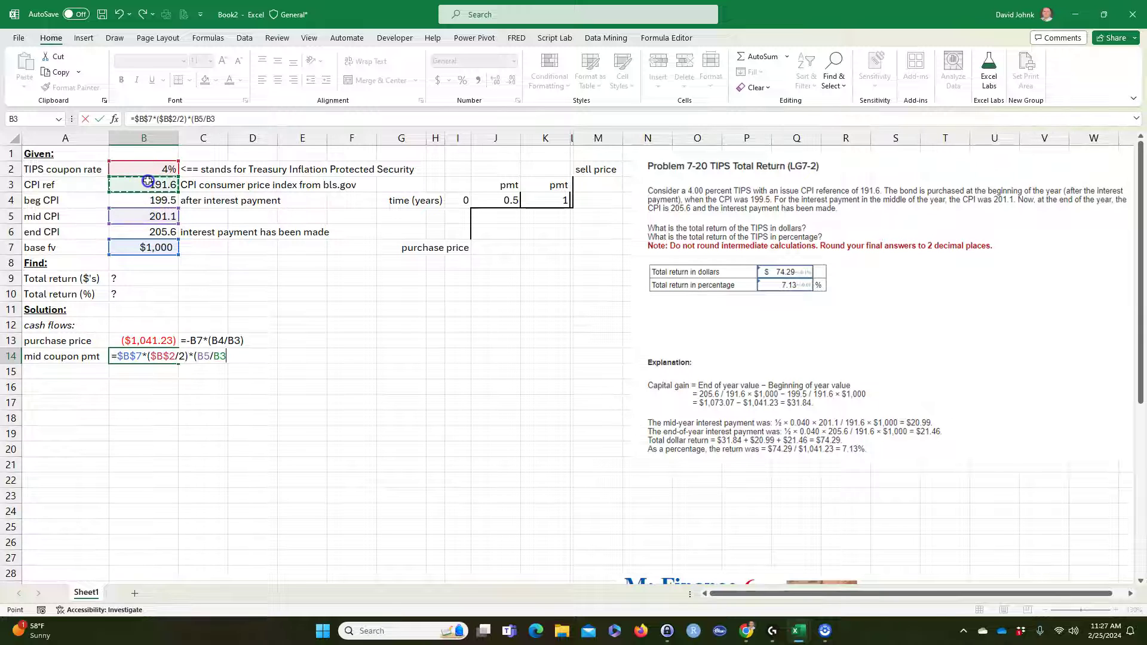
{"action": "key", "text": "F4"}
{"action": "type", "text": ")"}
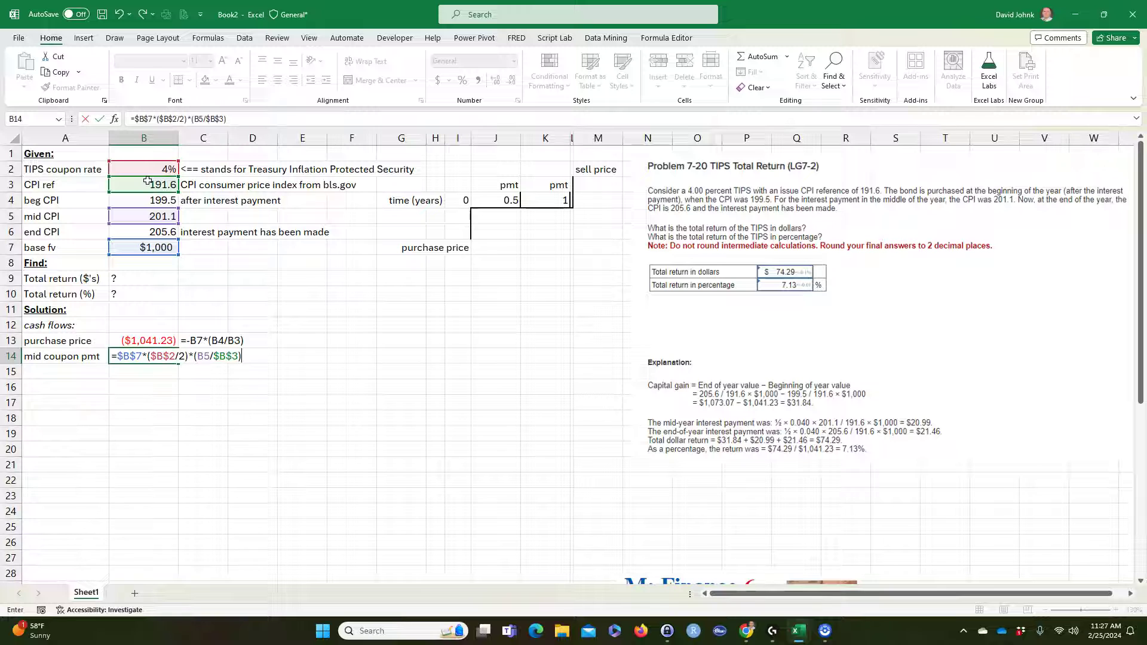
{"action": "key", "text": "Return"}
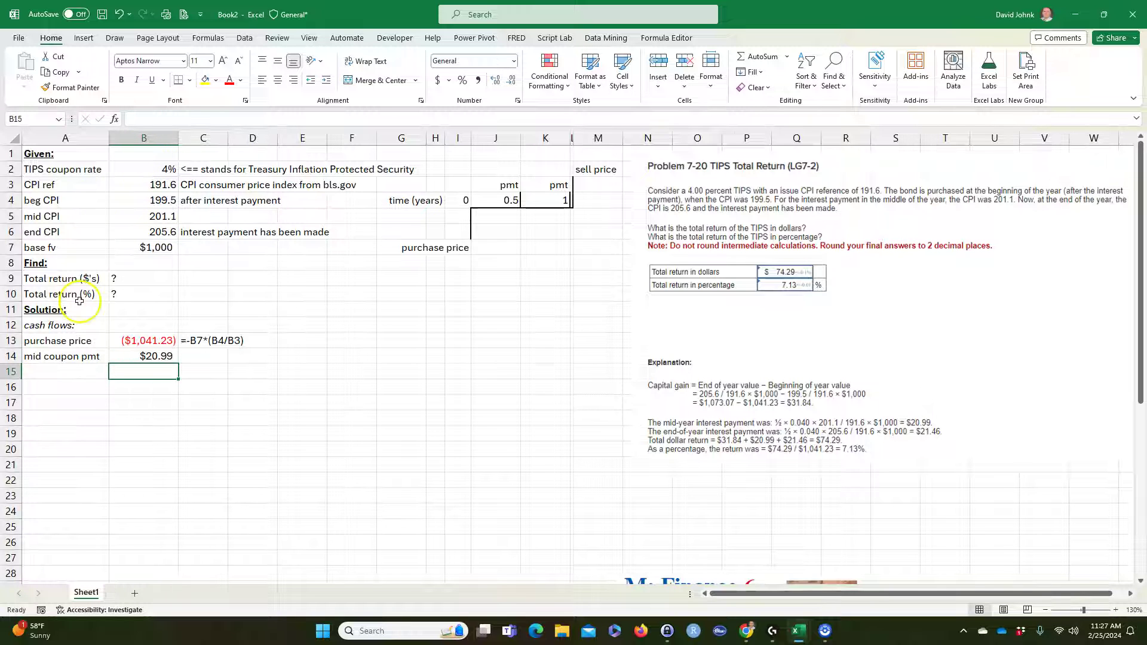
Copy the FORMULATEXT formula from C13 down to C14 beside the mid coupon payment.
{"action": "left_click", "coordinate": [211, 344]}
{"action": "left_click_drag", "start_coordinate": [230, 350], "coordinate": [230, 365]}
{"action": "left_click", "coordinate": [75, 357]}
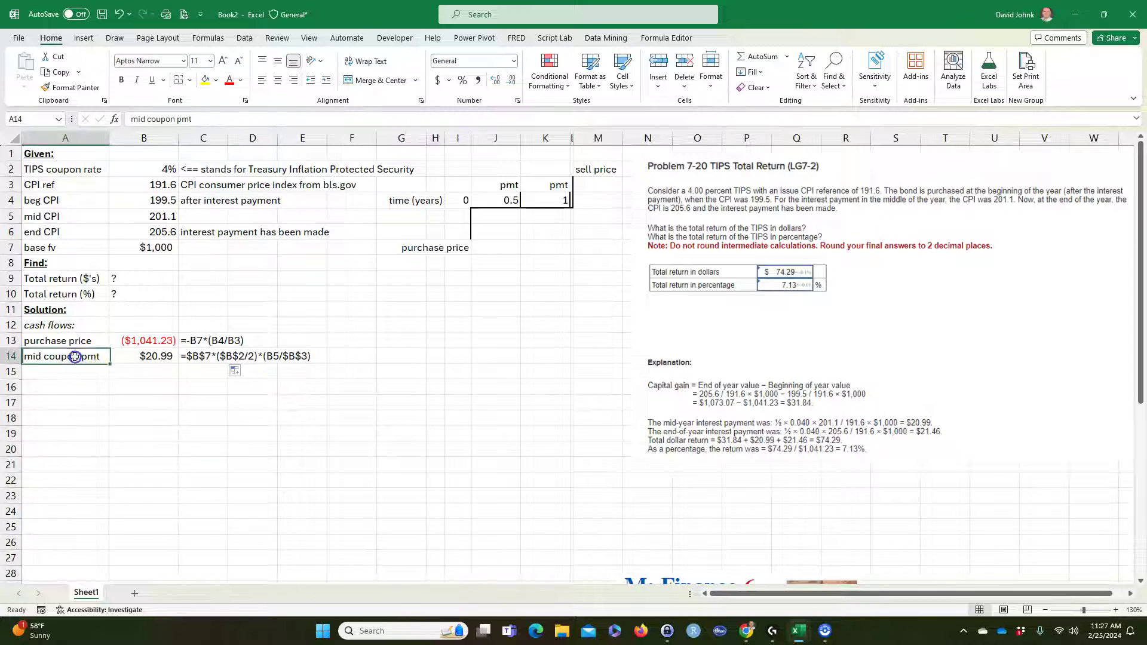
Label A15 "end coupon pmt" and fill the mid coupon payment formula from B14 down to B15.
{"action": "left_click", "coordinate": [57, 373]}
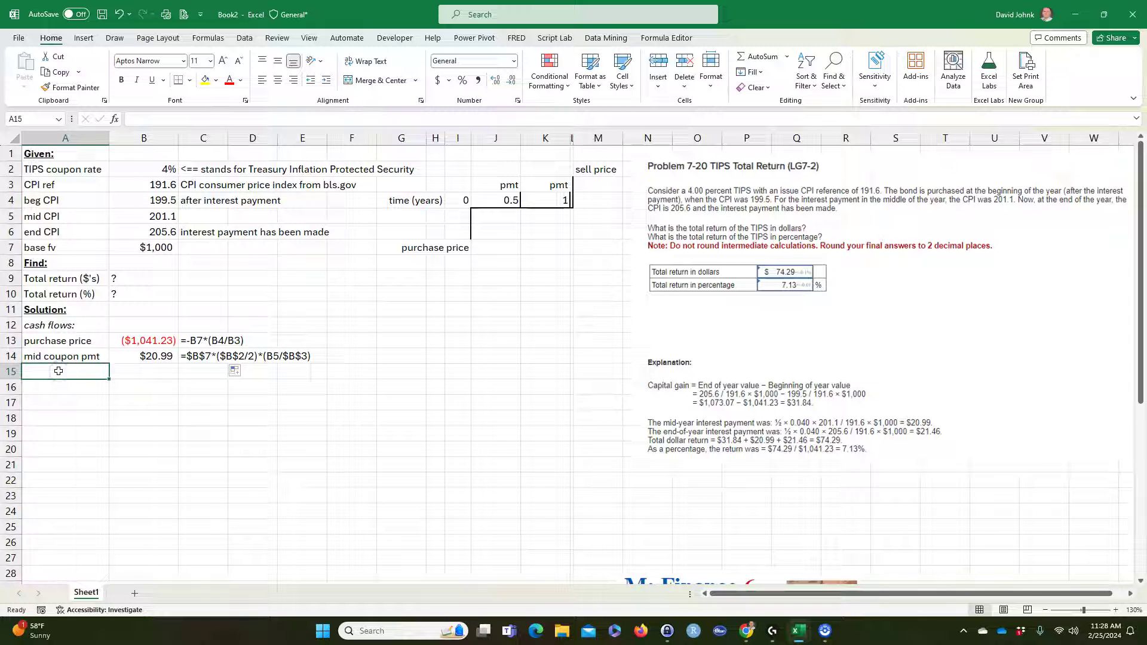
{"action": "type", "text": "i"}
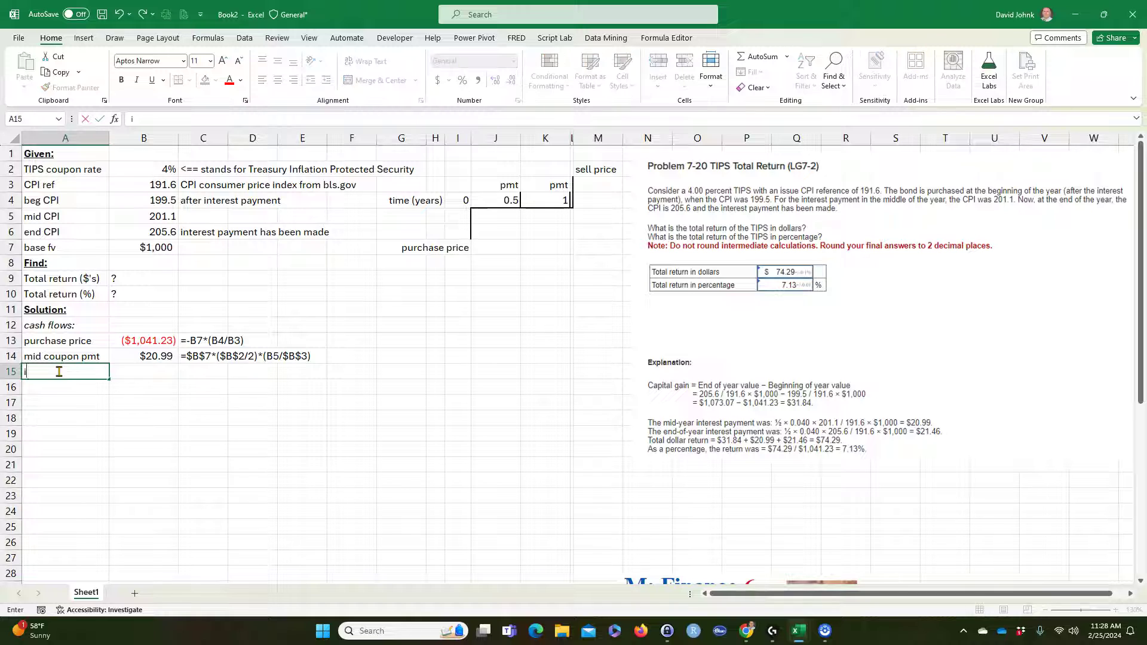
{"action": "type", "text": "ndend cop"}
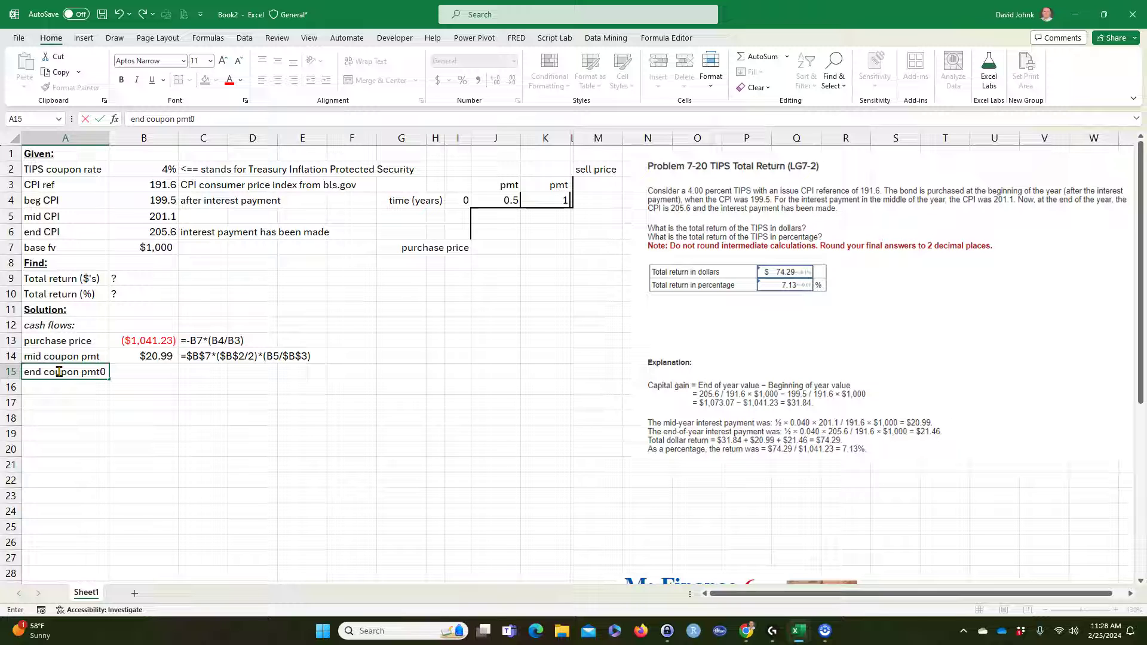
{"action": "key", "text": "Return"}
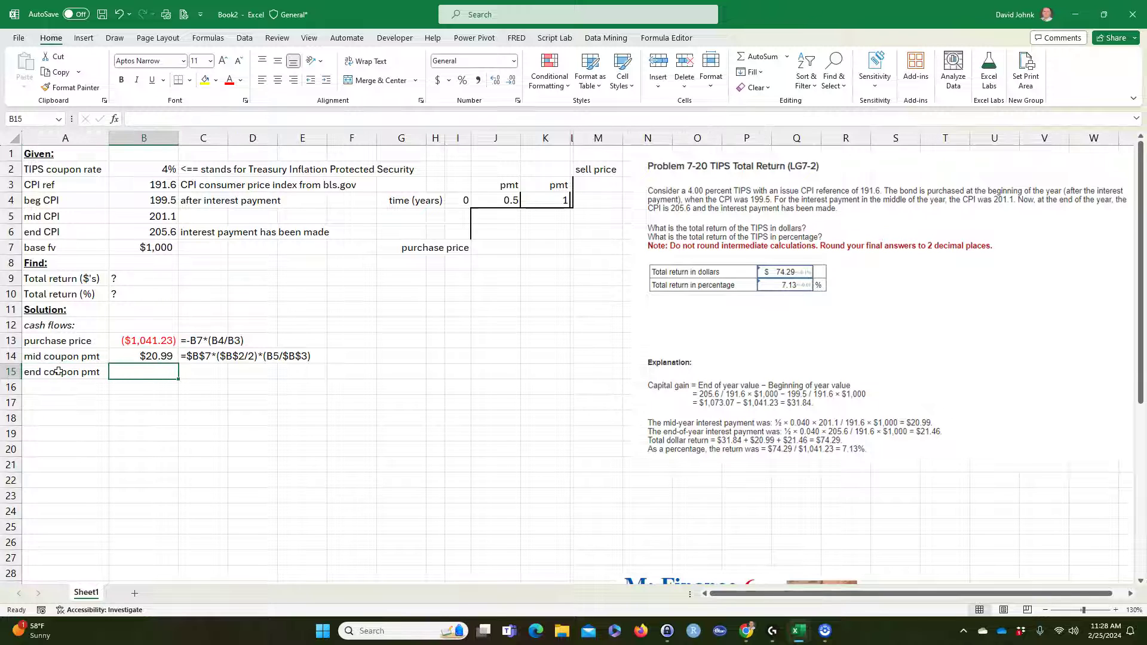
{"action": "left_click", "coordinate": [152, 357]}
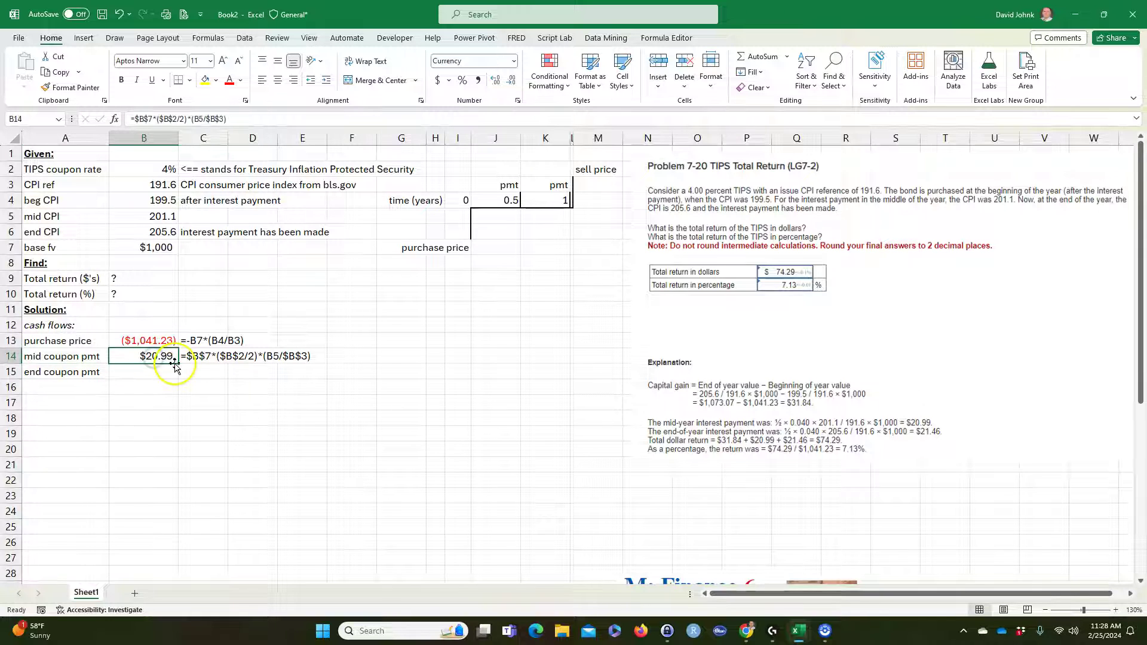
{"action": "left_click_drag", "start_coordinate": [179, 365], "coordinate": [181, 379]}
Examine the cell references in B15's end coupon payment formula, including the CPI ref cell.
{"action": "left_click", "coordinate": [153, 375]}
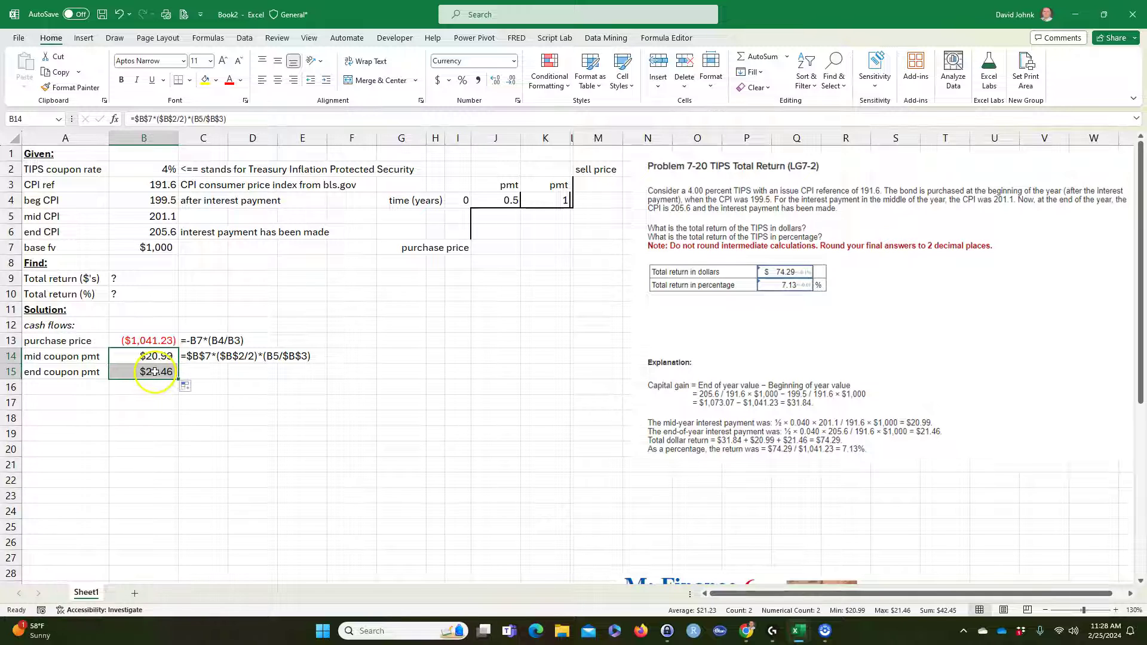
{"action": "double_click", "coordinate": [153, 373]}
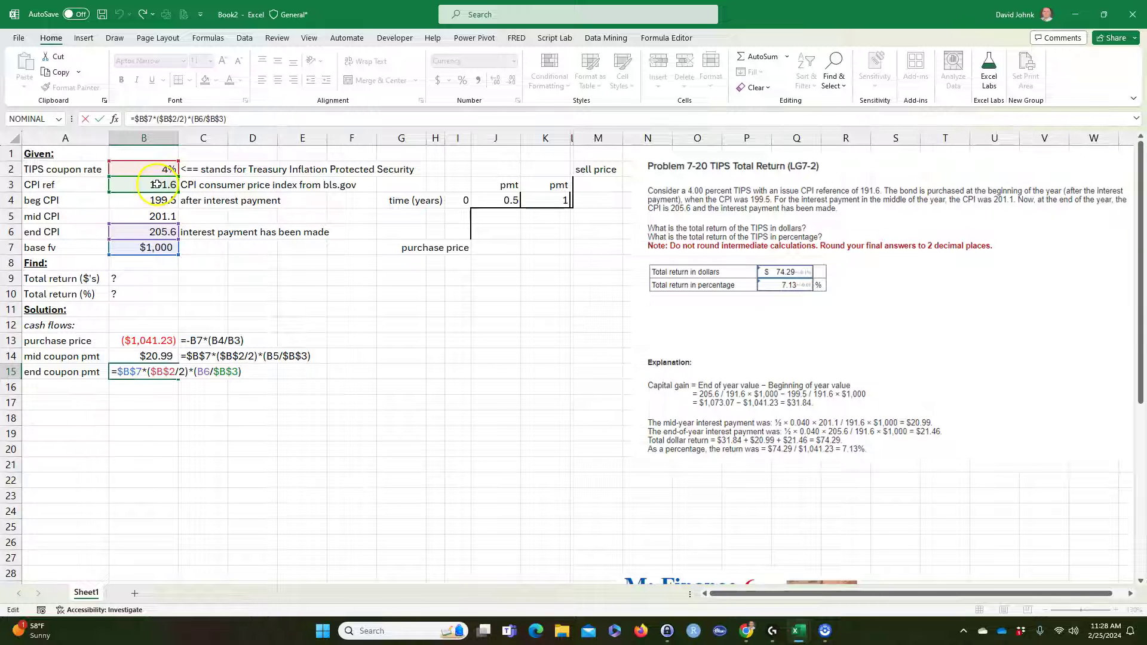
{"action": "left_click", "coordinate": [157, 184]}
{"action": "left_click", "coordinate": [167, 373]}
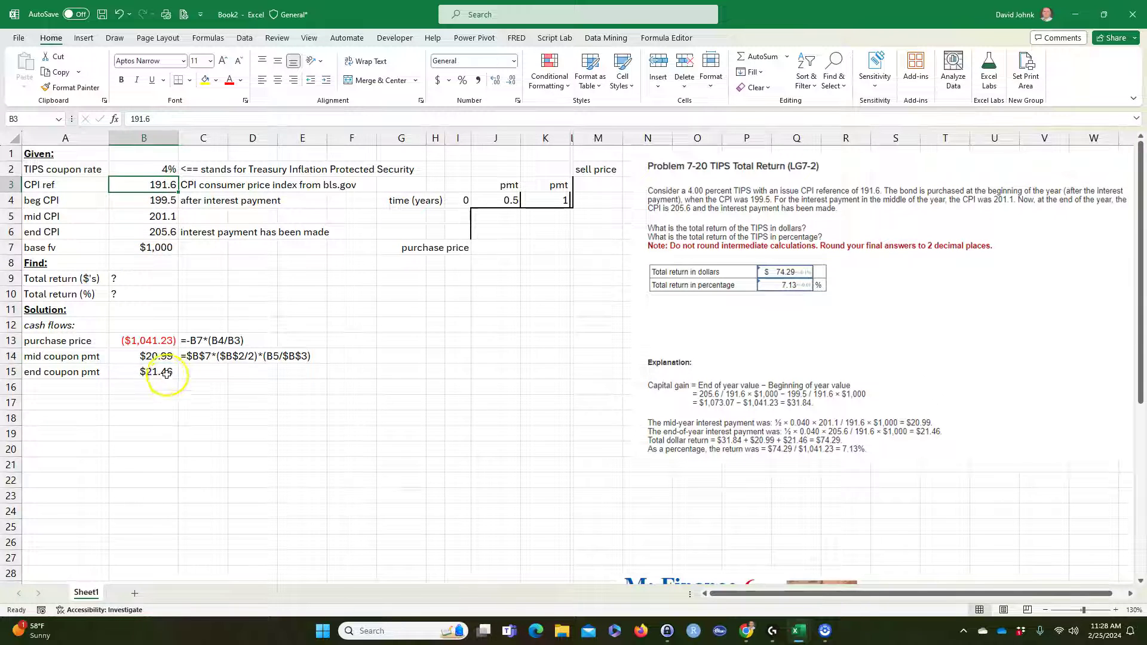
{"action": "double_click", "coordinate": [168, 373]}
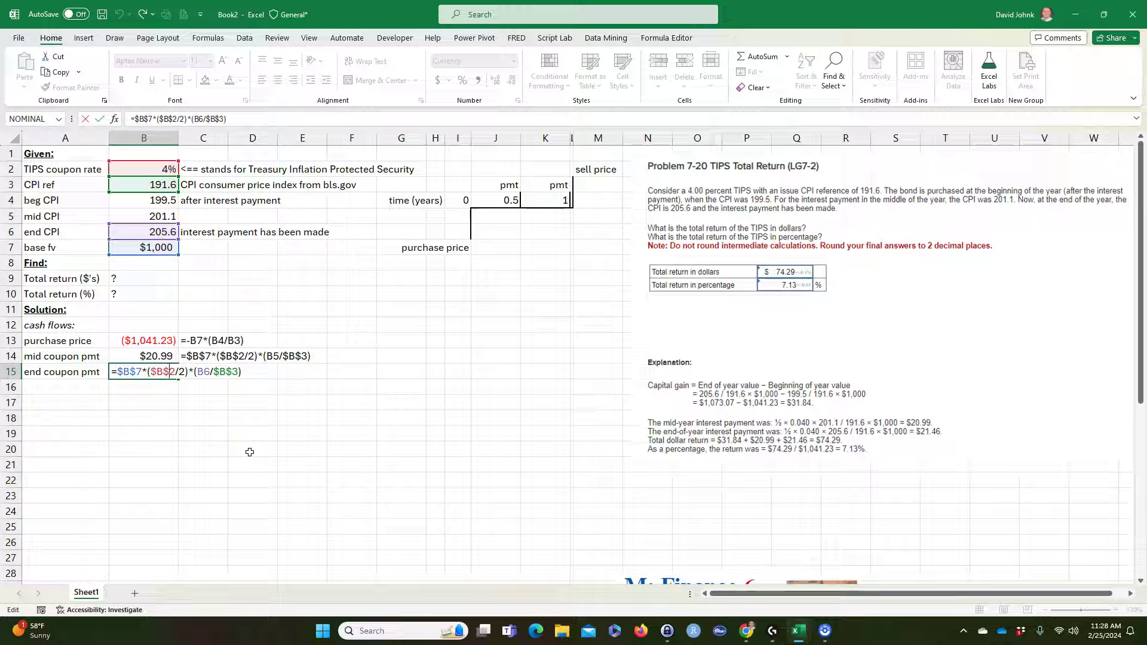
Copy the formula display from C14 down to C15 beside the end coupon payment.
{"action": "key", "text": "Return"}
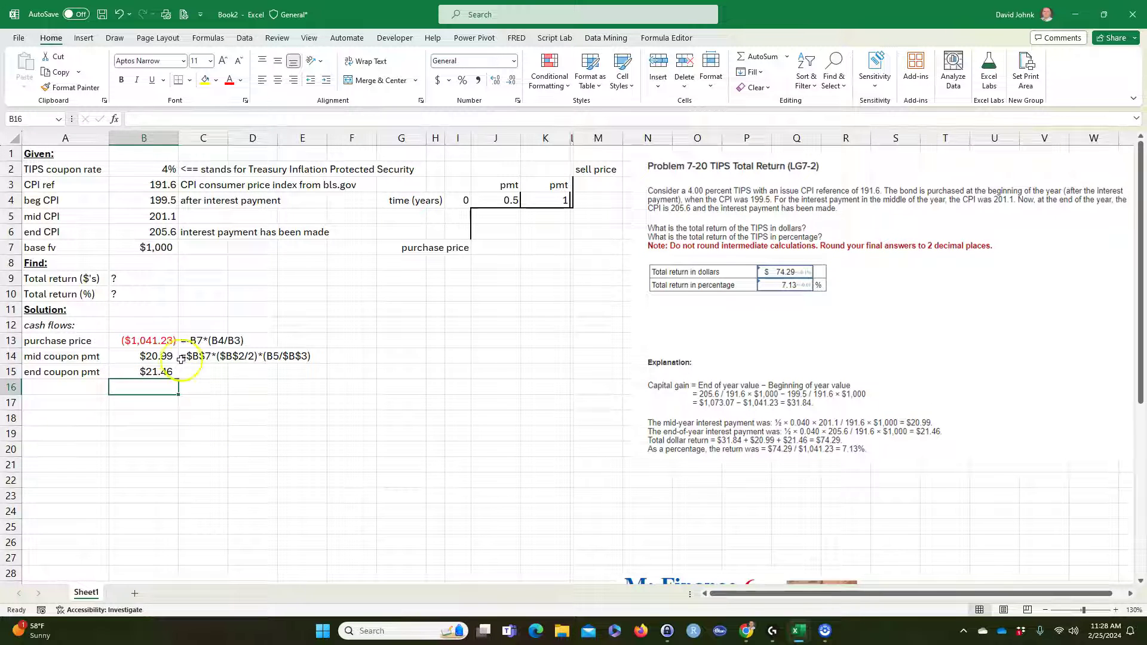
{"action": "left_click", "coordinate": [202, 358]}
{"action": "left_click_drag", "start_coordinate": [228, 363], "coordinate": [229, 379]}
{"action": "left_click", "coordinate": [160, 448]}
Label A16 "sell price" below the end coupon payment, matching the sell price on the timeline.
{"action": "left_click", "coordinate": [61, 389]}
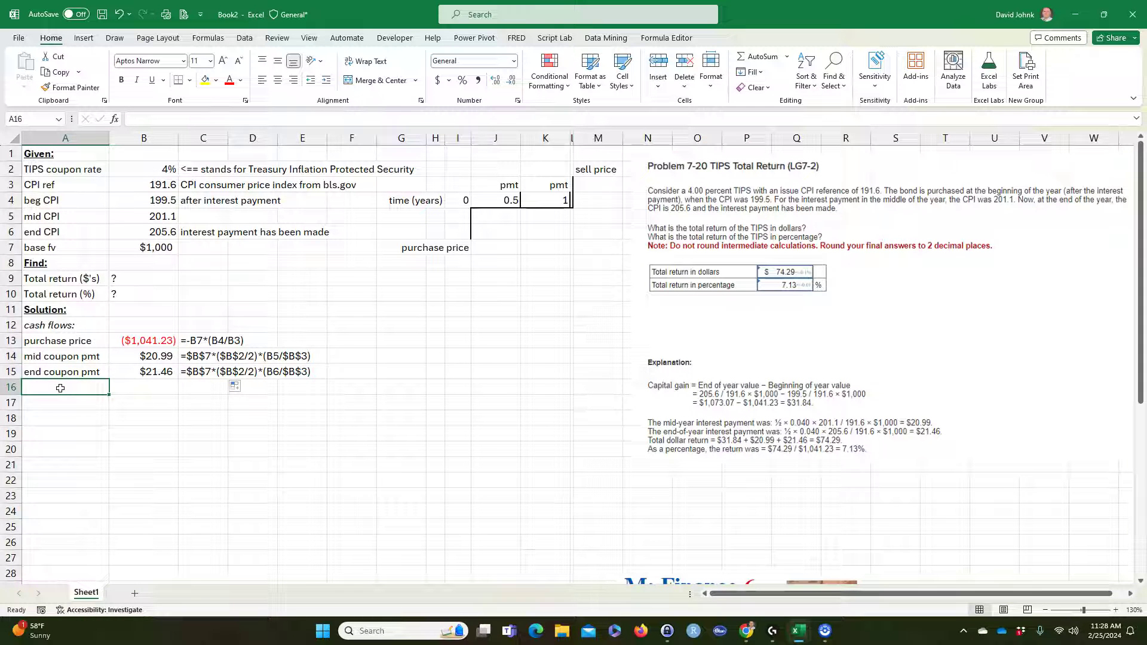
{"action": "left_click", "coordinate": [505, 185]}
{"action": "left_click", "coordinate": [556, 185]}
{"action": "left_click", "coordinate": [596, 169]}
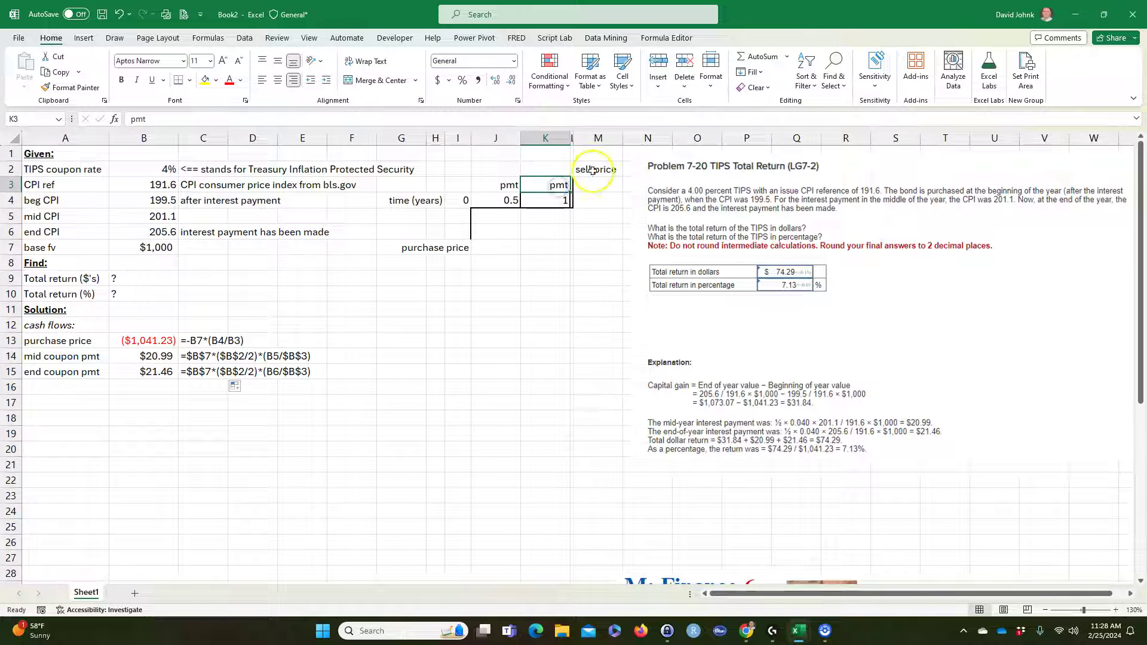
{"action": "left_click", "coordinate": [50, 387]}
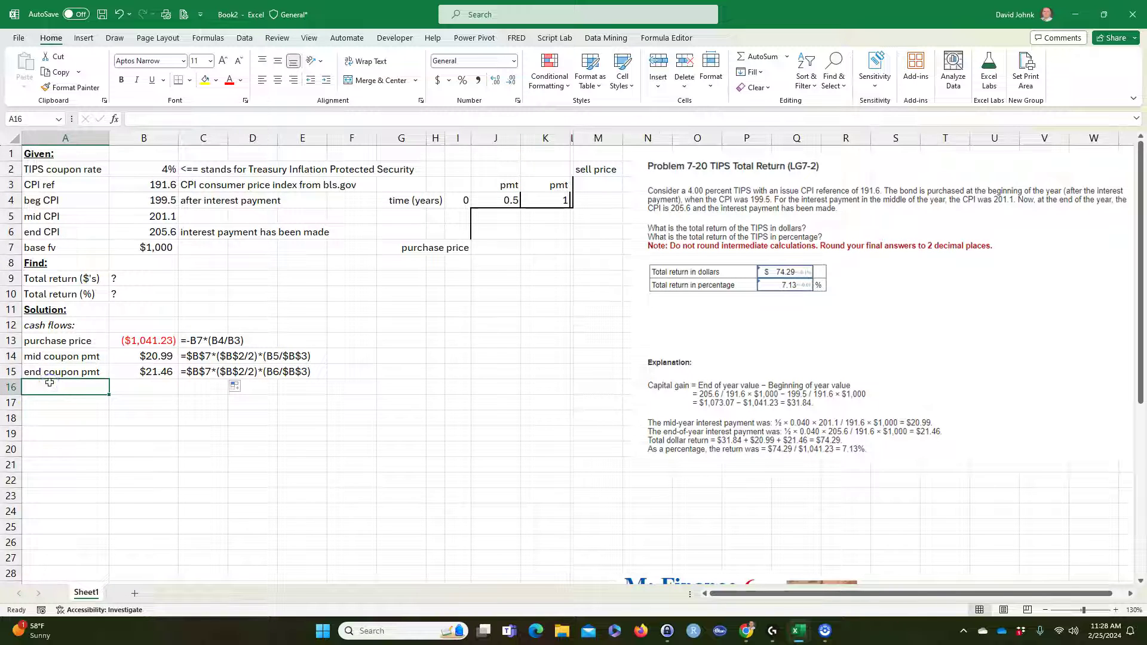
{"action": "type", "text": "sell"}
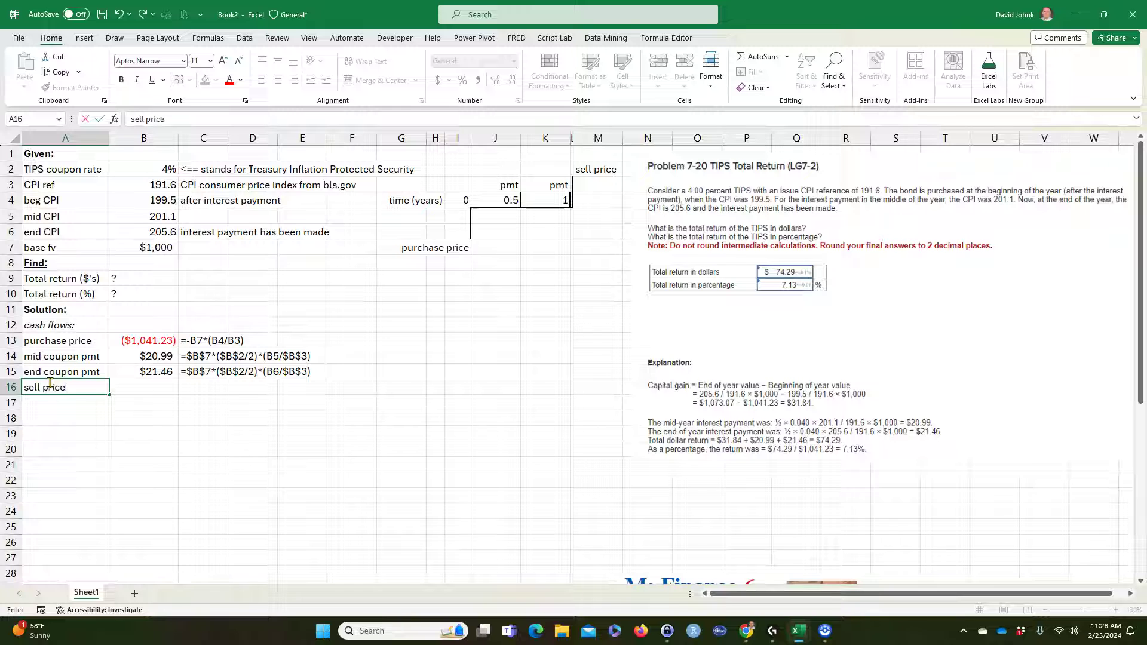
{"action": "type", "text": " price"}
Calculate the sell price in B16 with =B7*(B6/B3), using the base face value, end CPI and CPI ref.
{"action": "key", "text": "Tab"}
{"action": "type", "text": "="}
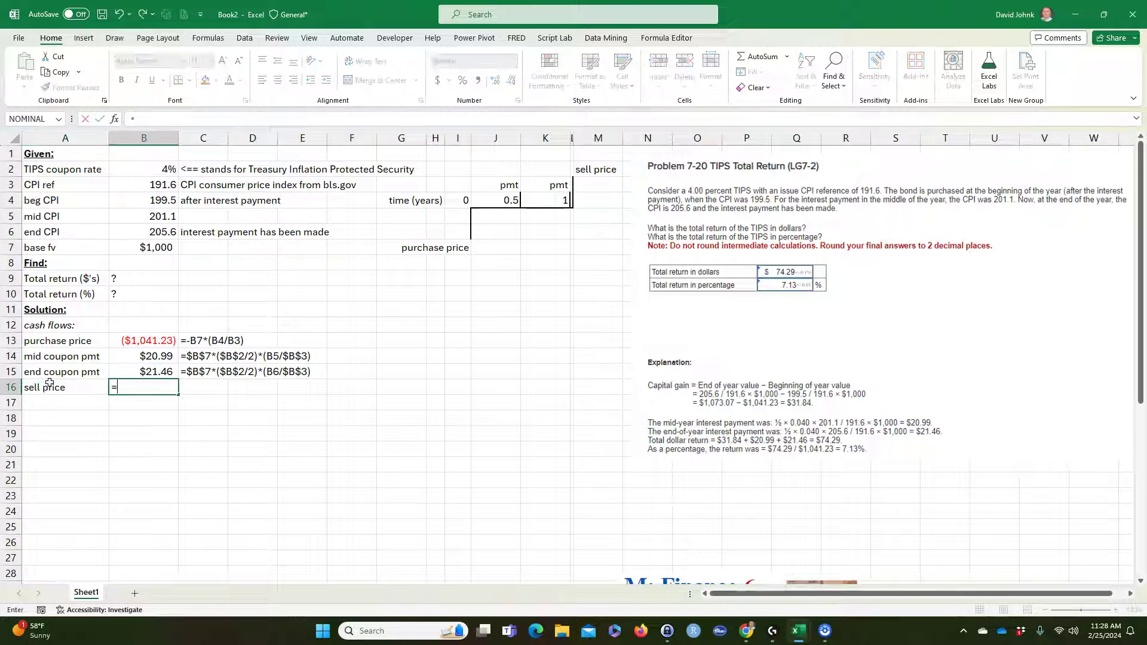
{"action": "left_click", "coordinate": [150, 246]}
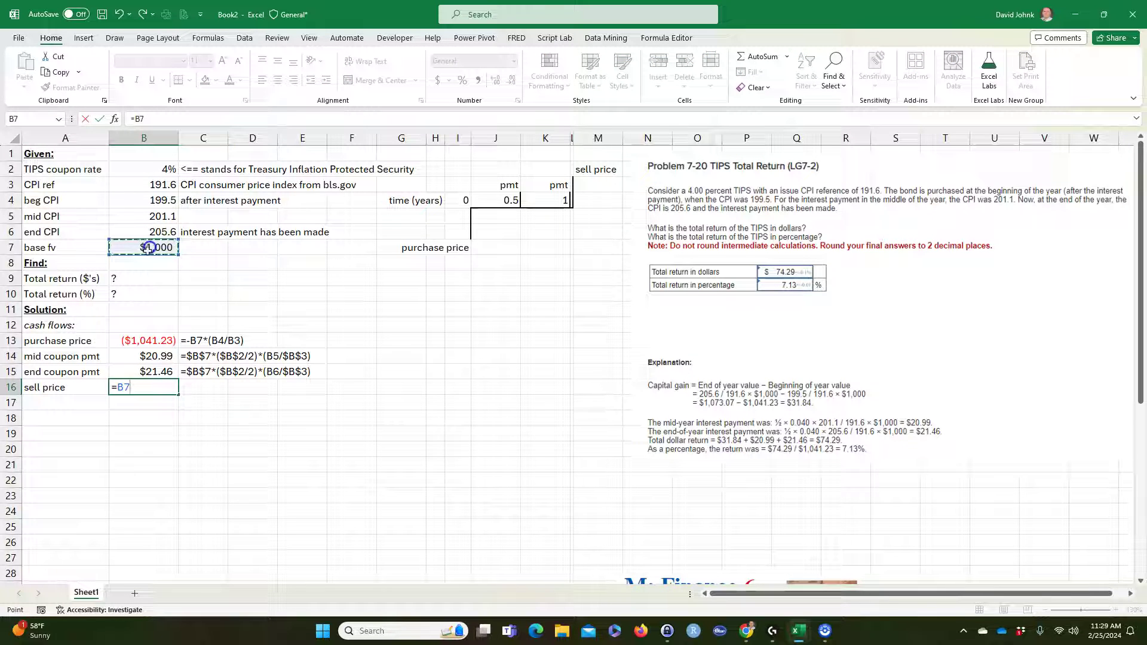
{"action": "type", "text": "*"}
{"action": "left_click", "coordinate": [155, 234]}
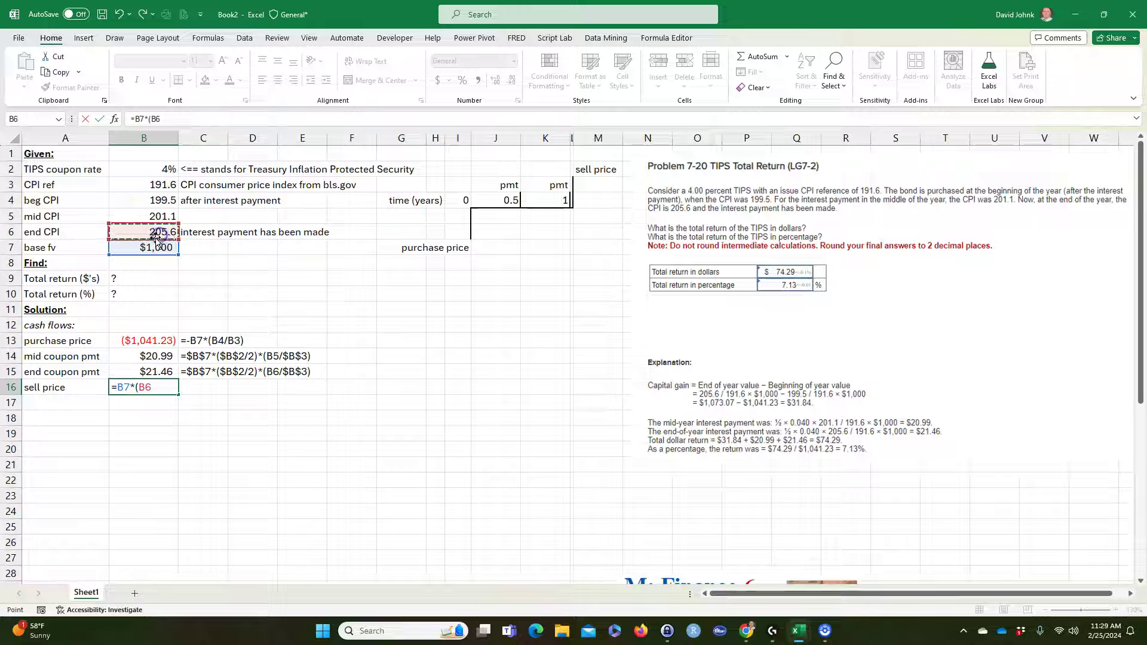
{"action": "type", "text": "/"}
{"action": "left_click", "coordinate": [156, 184]}
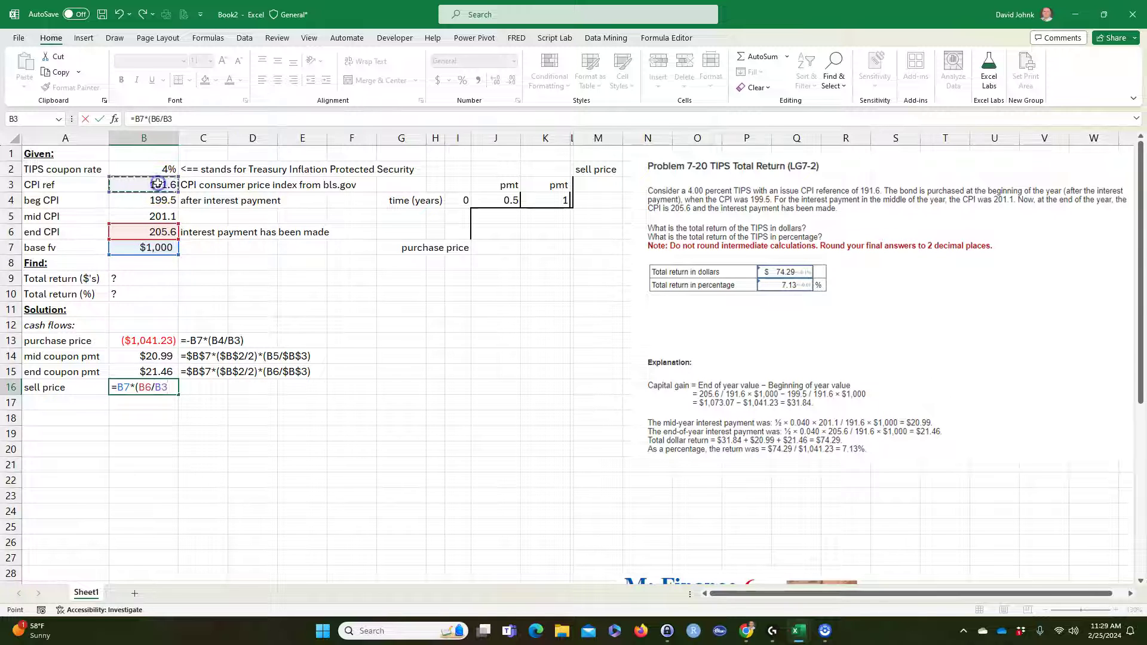
{"action": "type", "text": ")"}
{"action": "key", "text": "Return"}
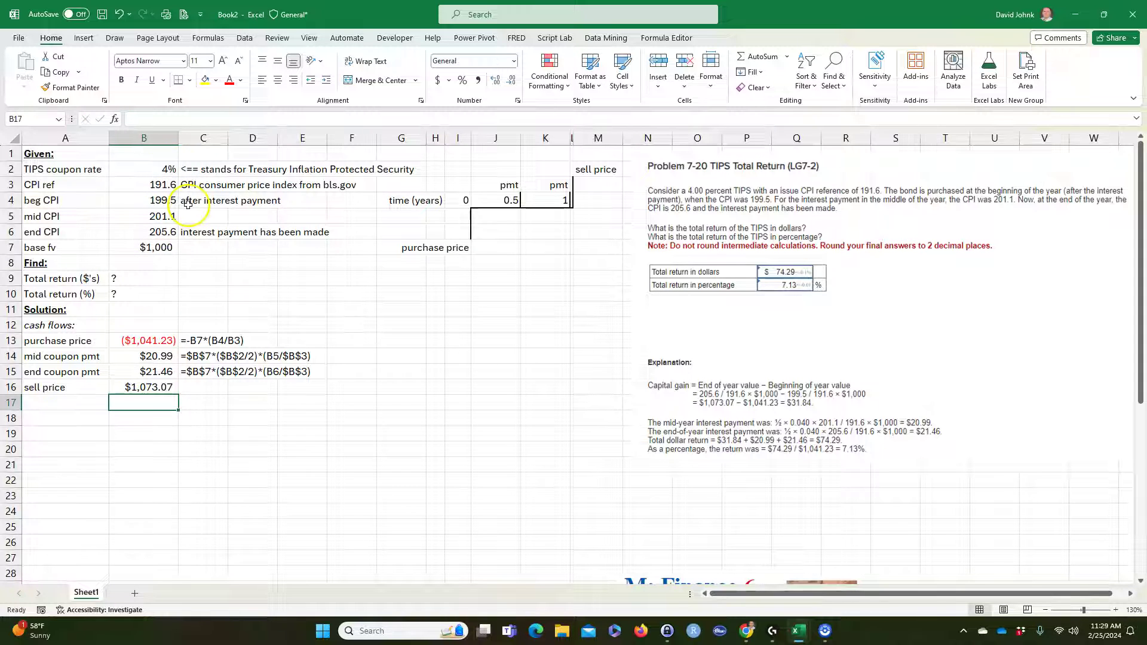
{"action": "left_click", "coordinate": [112, 439]}
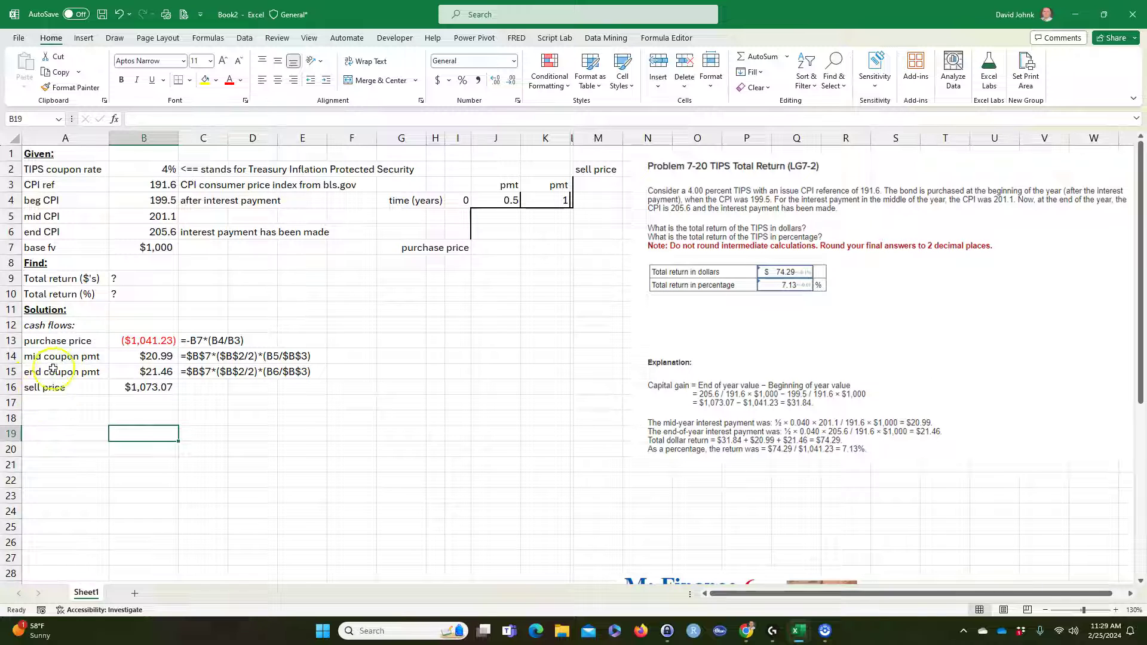
Link I8, below the timeline's purchase price label, to the calculated purchase price with =B13.
{"action": "left_click", "coordinate": [133, 338]}
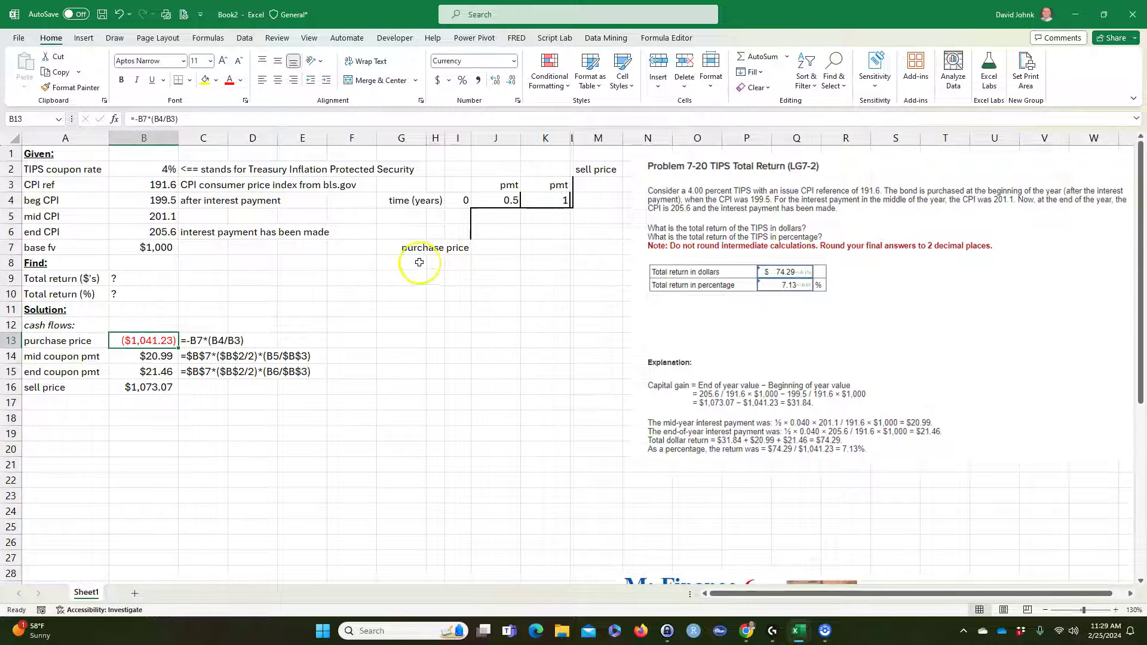
{"action": "left_click", "coordinate": [450, 266]}
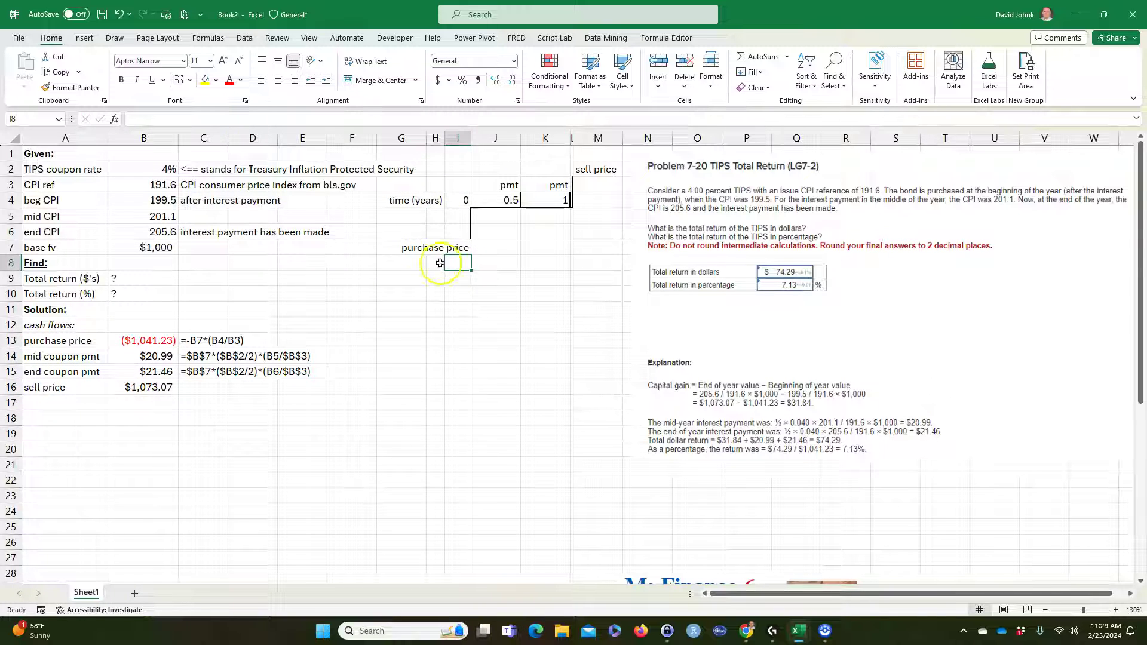
{"action": "type", "text": "="}
{"action": "left_click", "coordinate": [157, 342]}
{"action": "key", "text": "Return"}
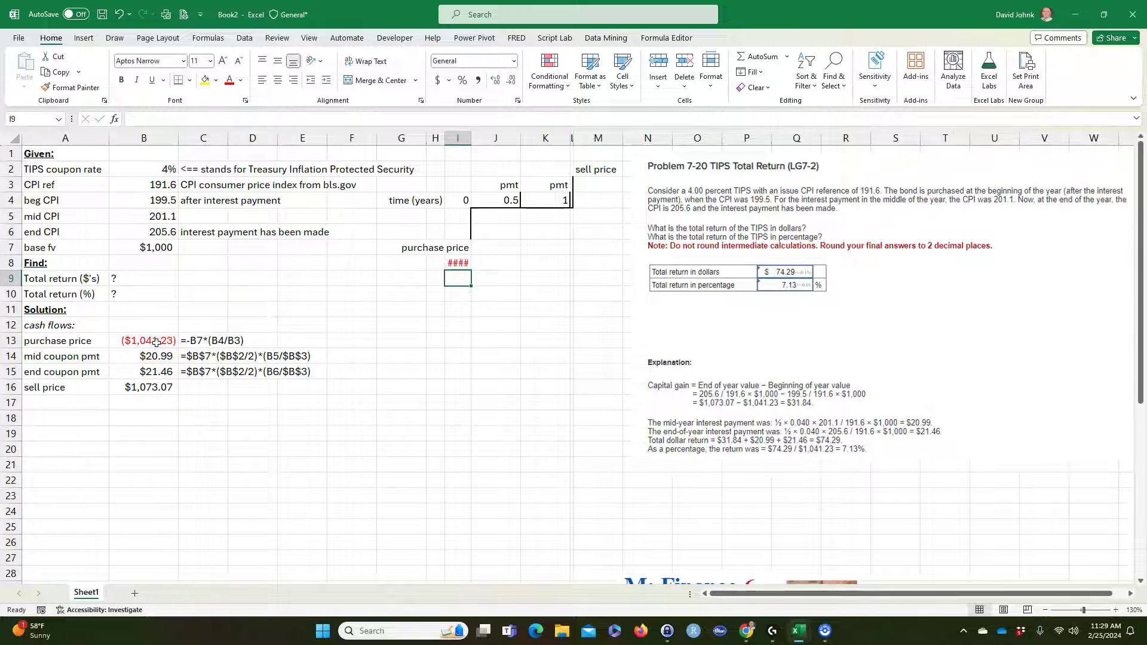
Change the sign of the B13 reference in I8 and autofit column I to its contents.
{"action": "double_click", "coordinate": [453, 265]}
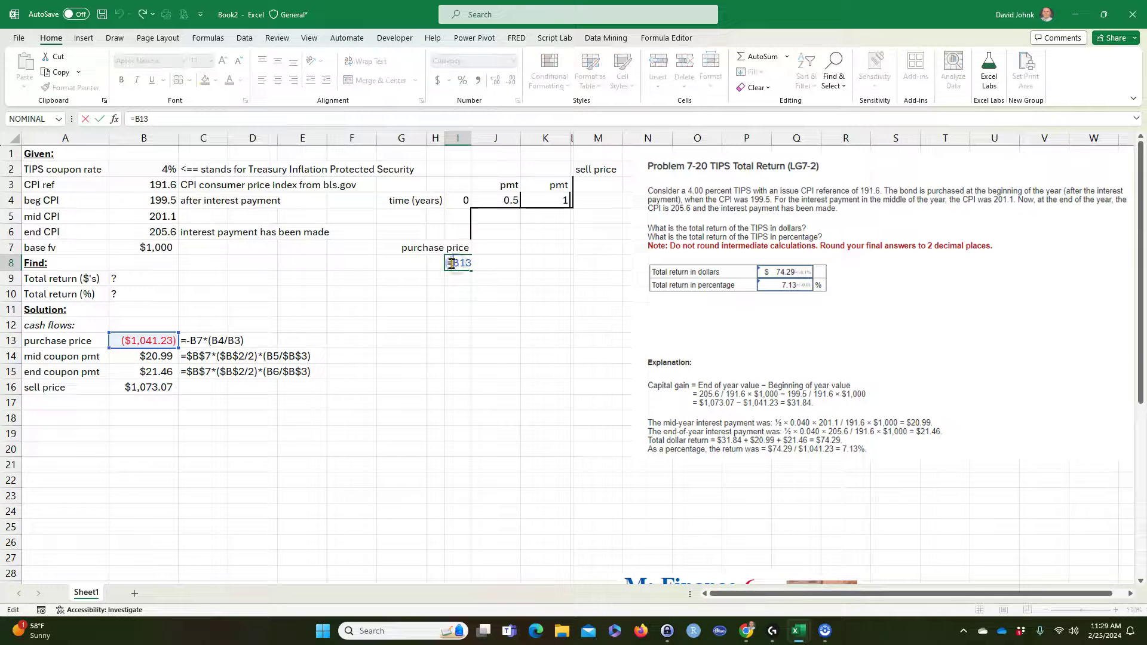
{"action": "left_click", "coordinate": [454, 293]}
{"action": "key", "text": "Return"}
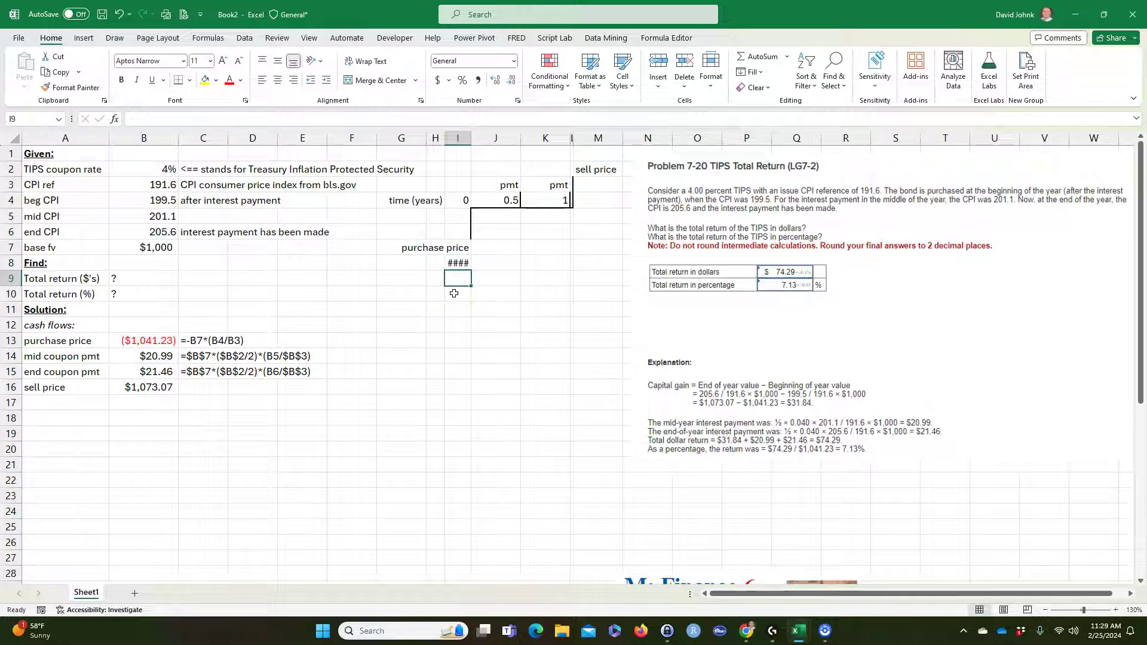
{"action": "double_click", "coordinate": [474, 141]}
{"action": "left_click", "coordinate": [810, 318]}
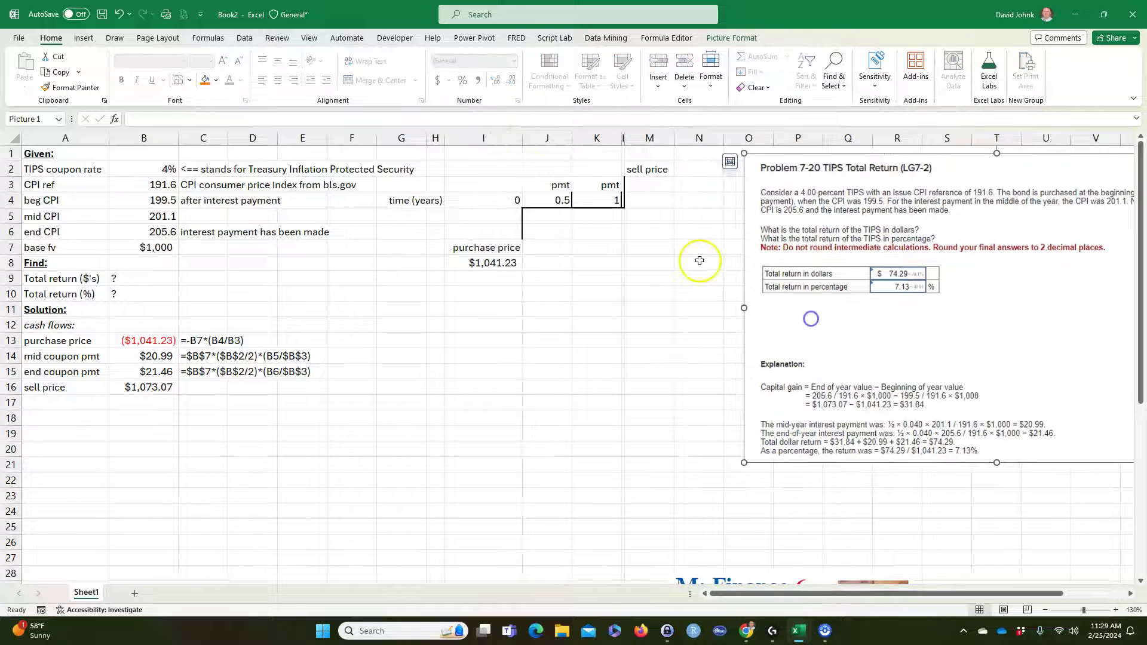
Replace the timeline's two pmt placeholders with the coupon payments, entering =B14 in J3 and =B15 in K3.
{"action": "left_click", "coordinate": [550, 184]}
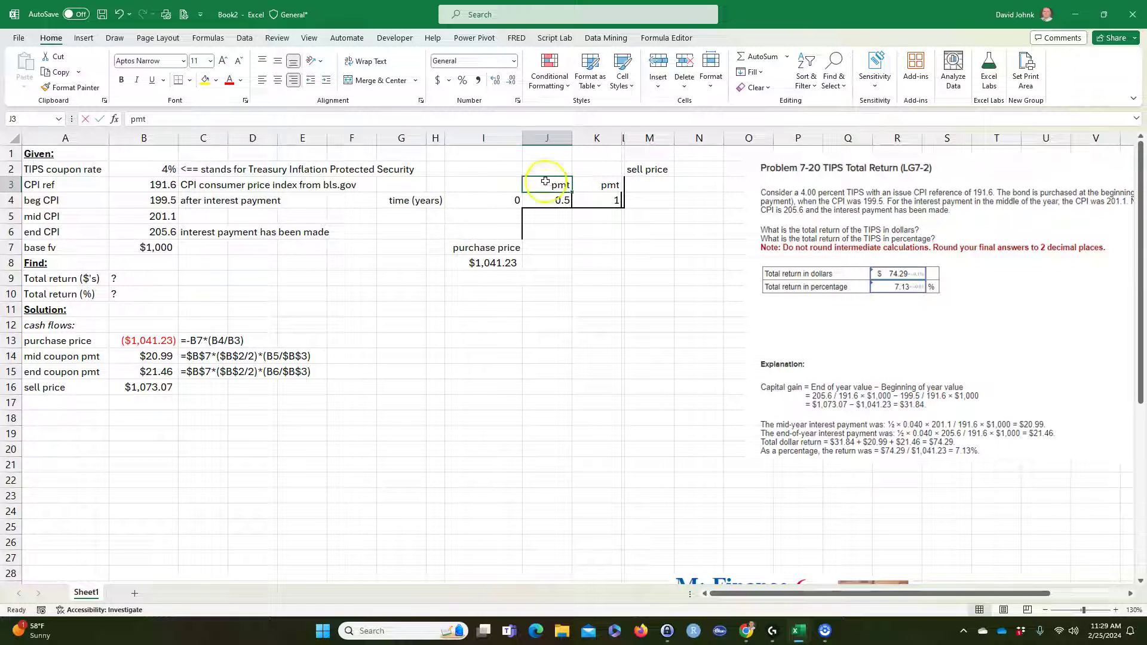
{"action": "type", "text": "="}
{"action": "left_click", "coordinate": [155, 356]}
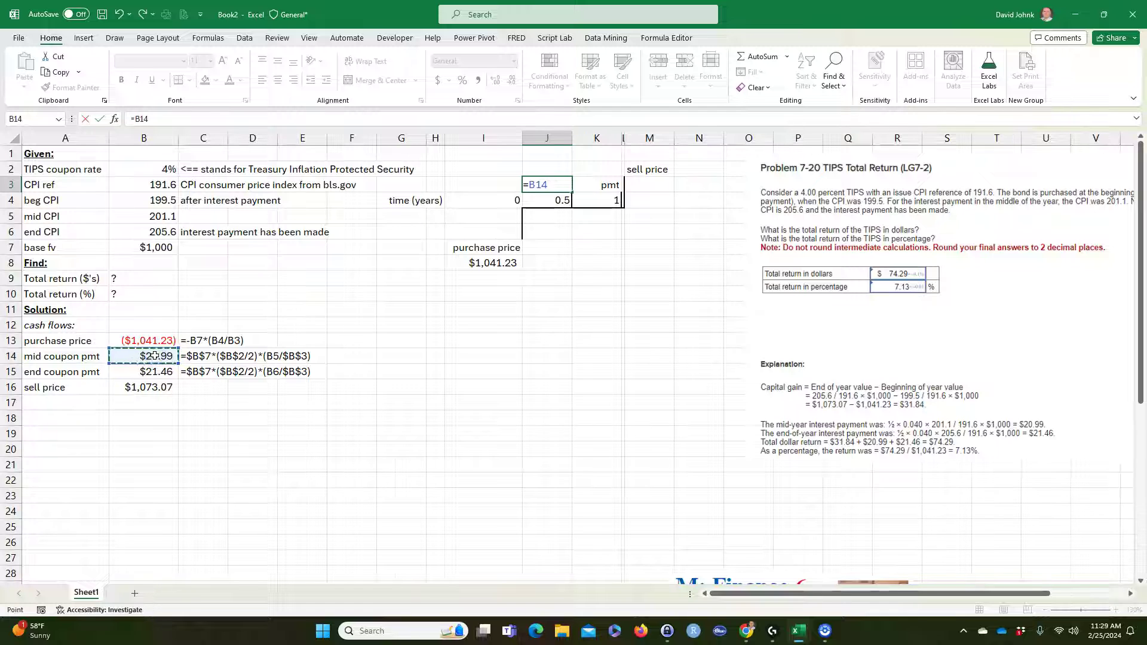
{"action": "key", "text": "Return"}
{"action": "left_click", "coordinate": [590, 190]}
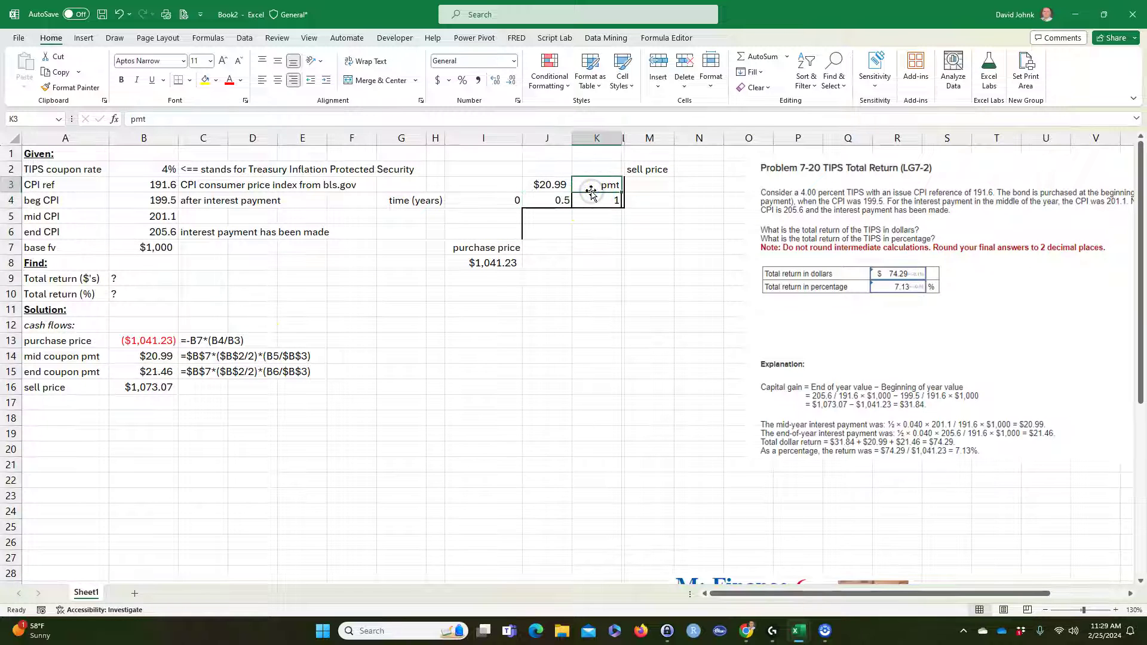
{"action": "type", "text": "="}
{"action": "left_click", "coordinate": [148, 372]}
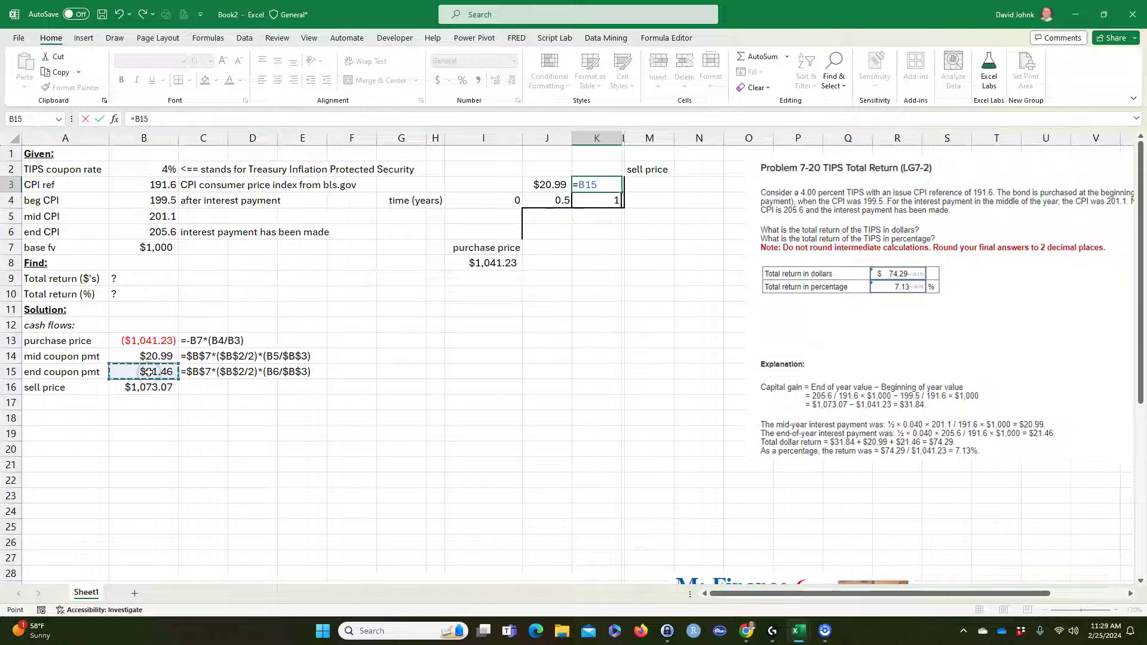
{"action": "key", "text": "Return"}
Replace the timeline's sell price label in M2 with a link to the calculated sell price, =B16.
{"action": "left_click", "coordinate": [648, 170]}
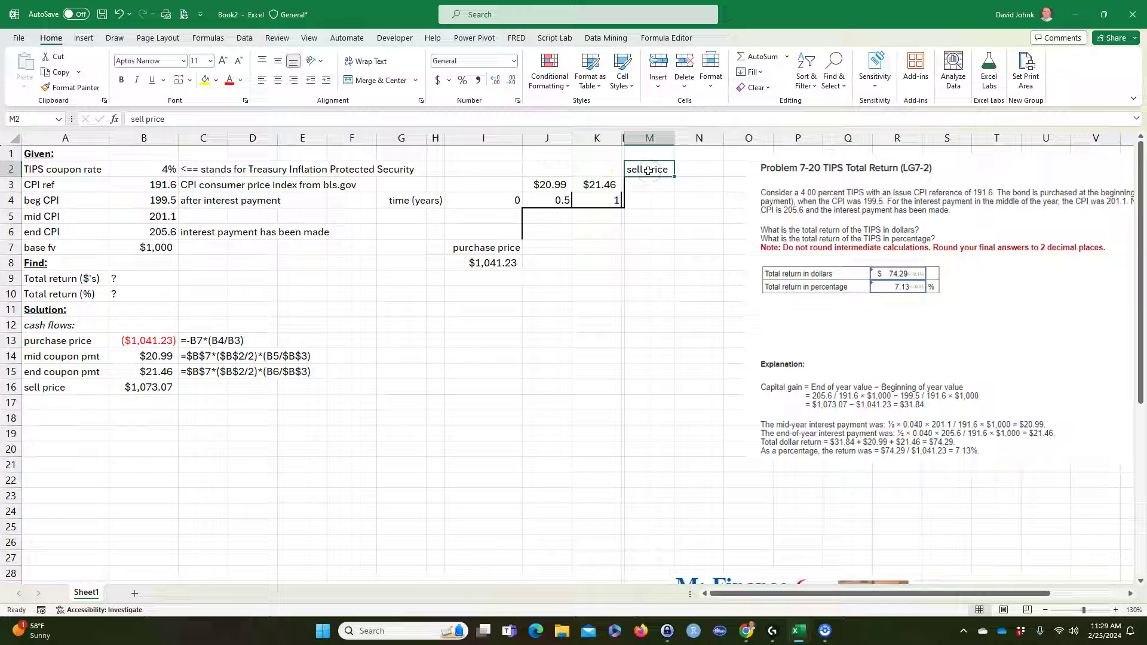
{"action": "type", "text": "="}
{"action": "left_click", "coordinate": [155, 386]}
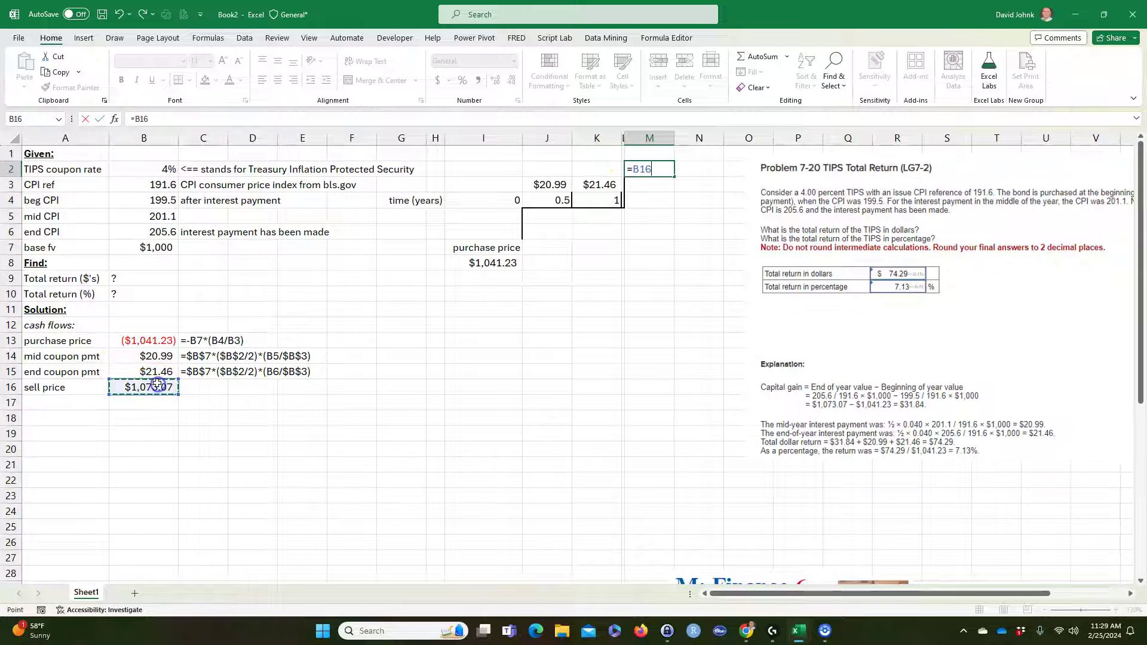
{"action": "key", "text": "Return"}
{"action": "left_click", "coordinate": [401, 349]}
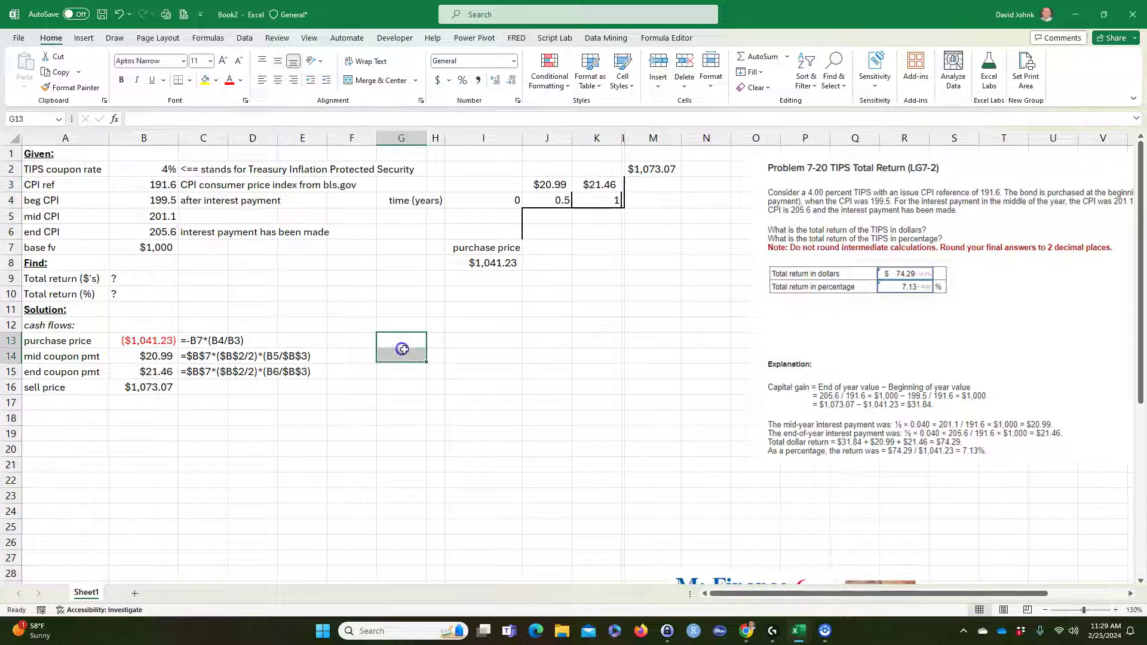
{"action": "left_click_drag", "start_coordinate": [54, 392], "coordinate": [143, 387]}
{"action": "left_click", "coordinate": [60, 406]}
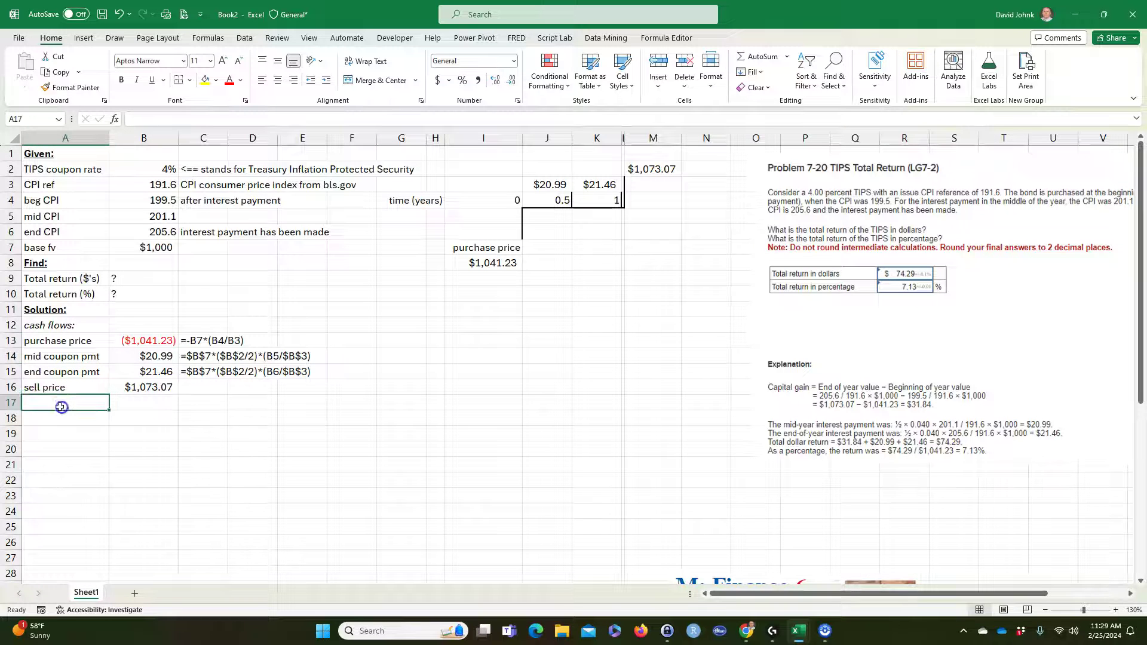
{"action": "type", "text": "capital gain (to"}
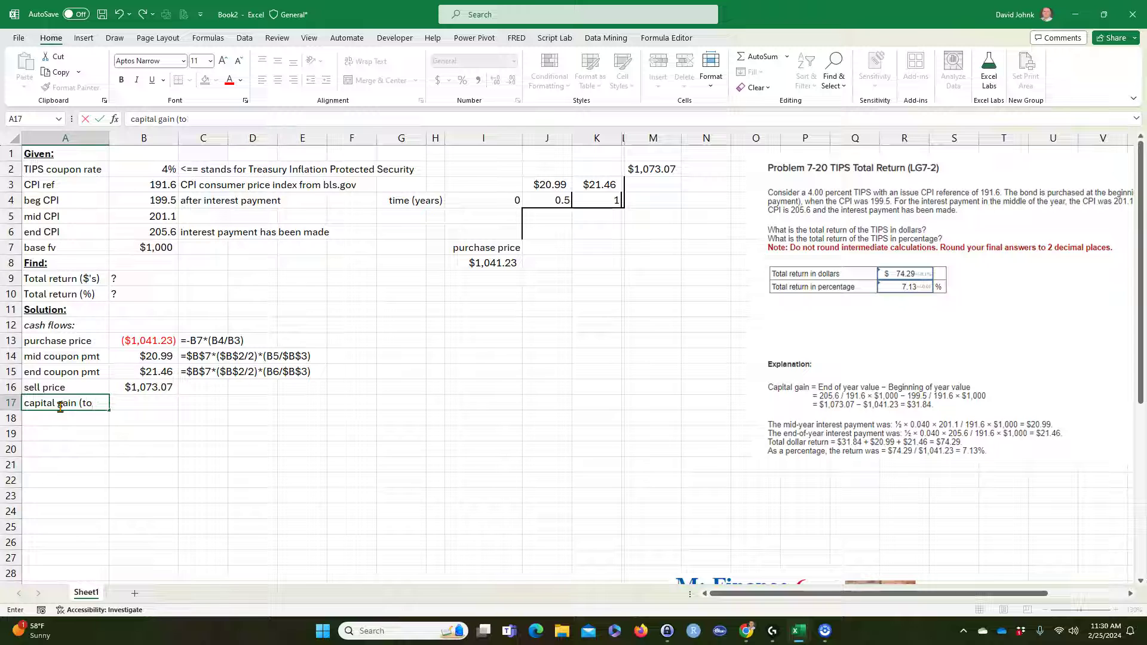
{"action": "key", "text": "BackSpace"}
{"action": "key", "text": "BackSpace"}
{"action": "key", "text": "BackSpace"}
{"action": "key", "text": "BackSpace"}
{"action": "key", "text": "BackSpace"}
{"action": "key", "text": "BackSpace"}
Label A17 "Total return" below the sell price.
{"action": "key", "text": "BackSpace"}
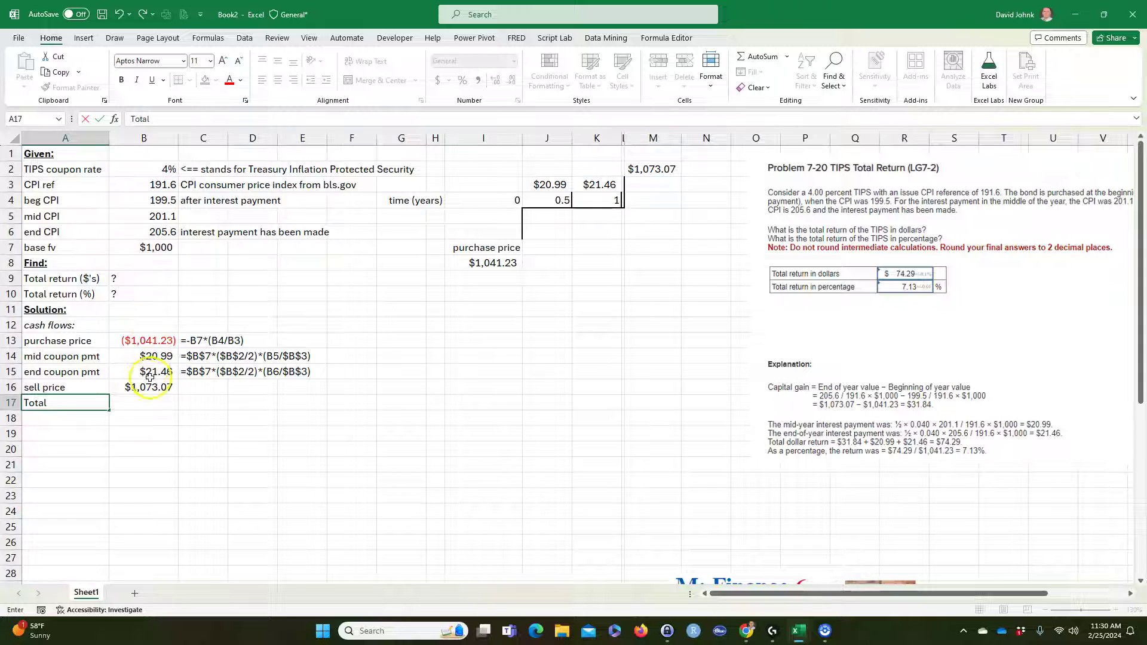
{"action": "left_click_drag", "start_coordinate": [144, 356], "coordinate": [143, 372]}
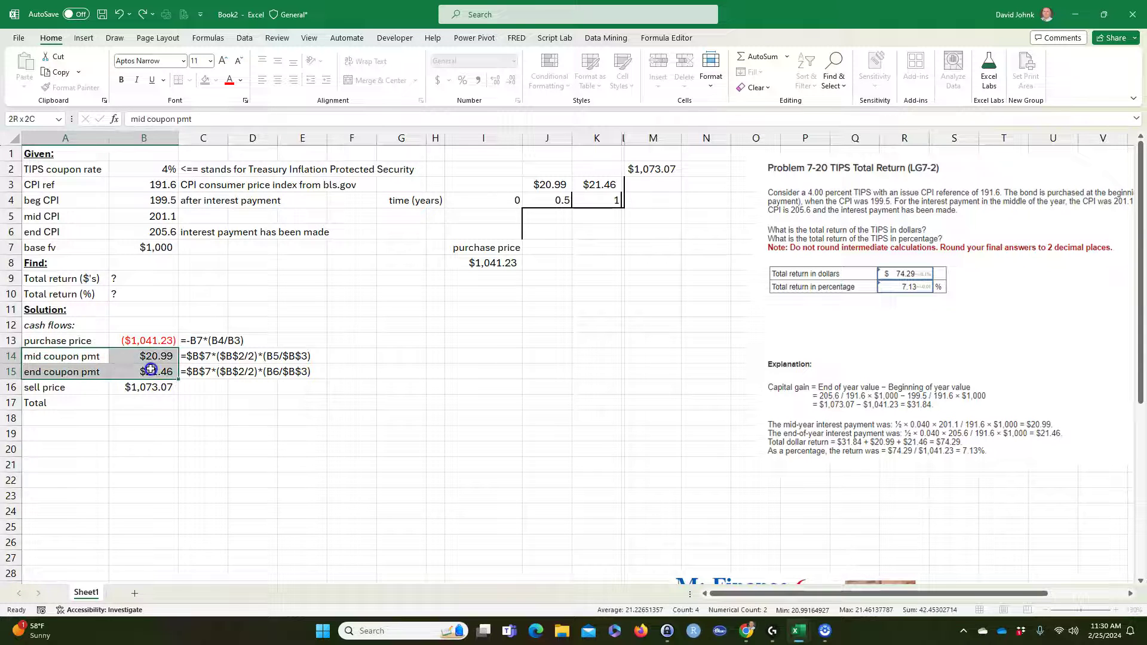
{"action": "left_click", "coordinate": [120, 424]}
{"action": "double_click", "coordinate": [52, 406]}
{"action": "type", "text": "return"}
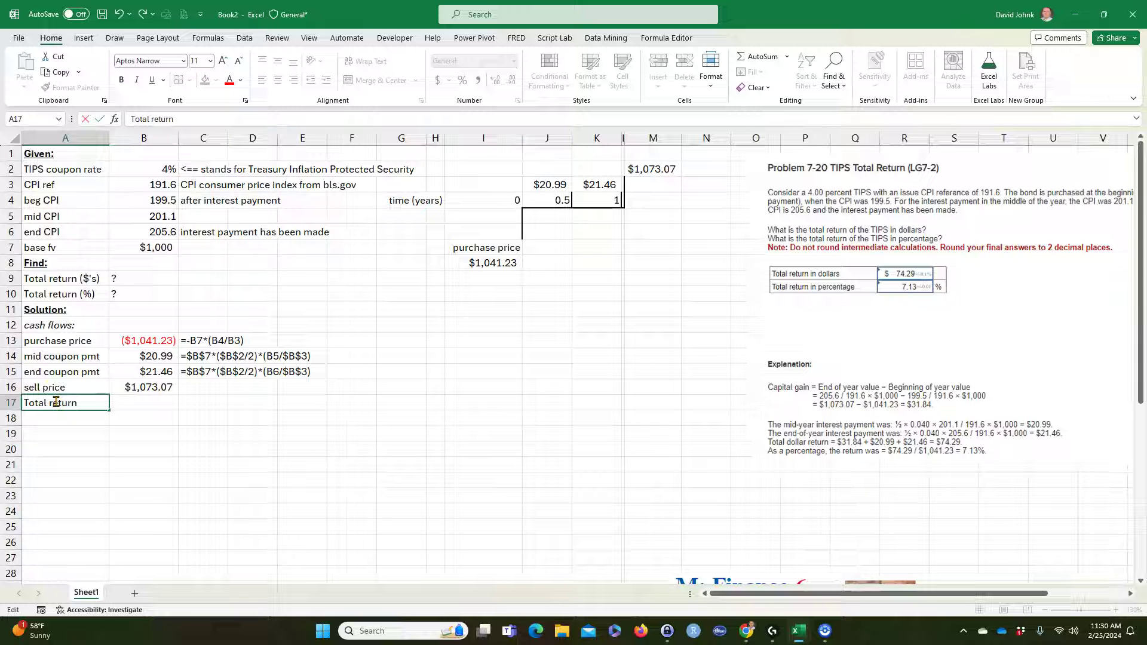
{"action": "left_click", "coordinate": [129, 457]}
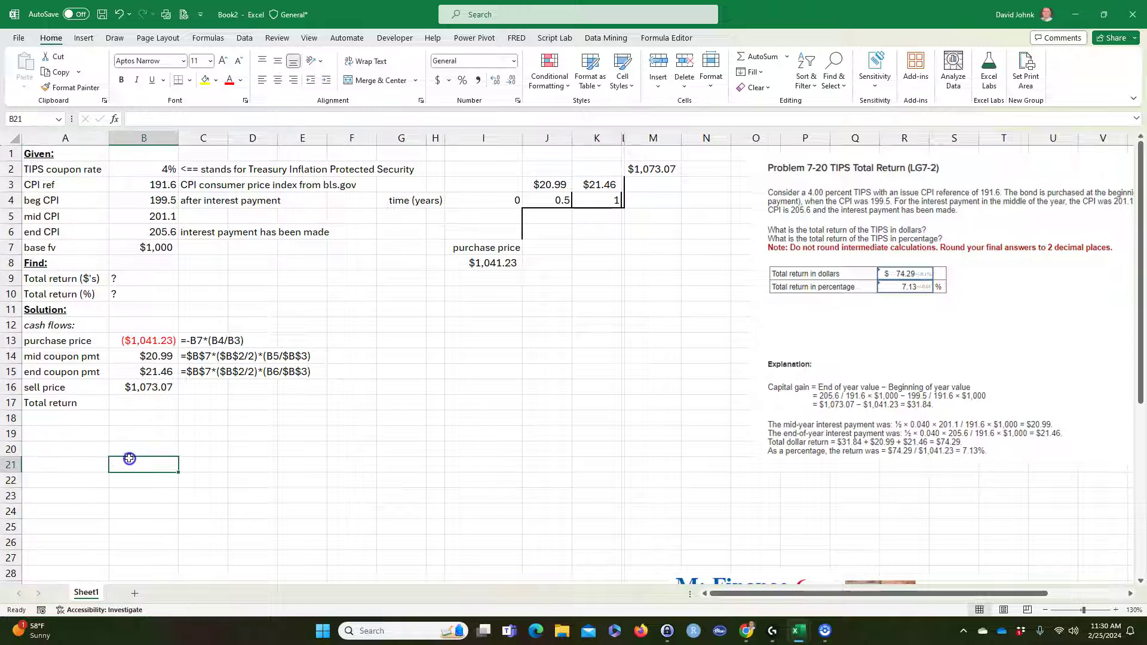
Add a bottom border to the sell price in B16 and total the cash flows in B17 with =SUM(B13:B16).
{"action": "left_click", "coordinate": [146, 385]}
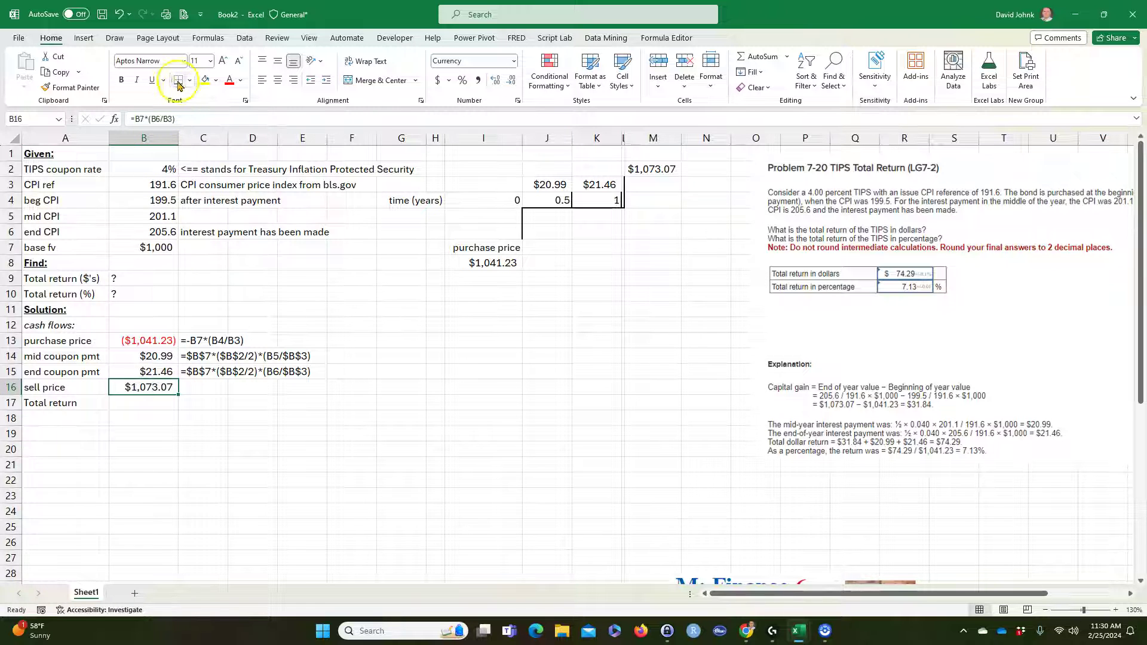
{"action": "left_click", "coordinate": [144, 402]}
{"action": "left_click", "coordinate": [748, 58]}
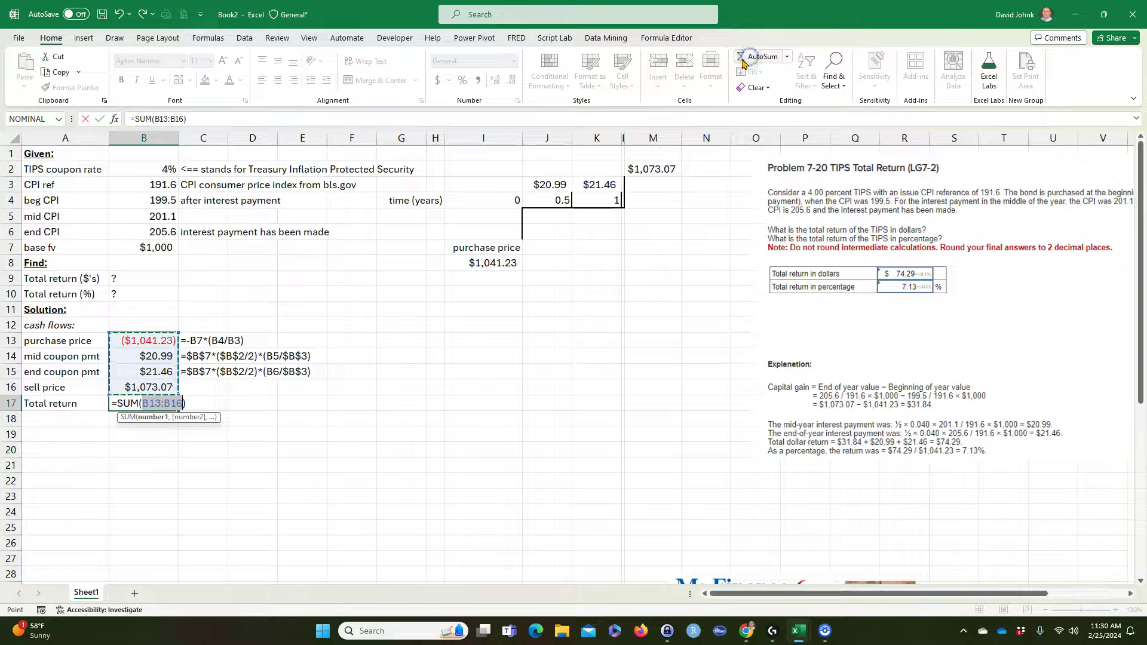
{"action": "key", "text": "Return"}
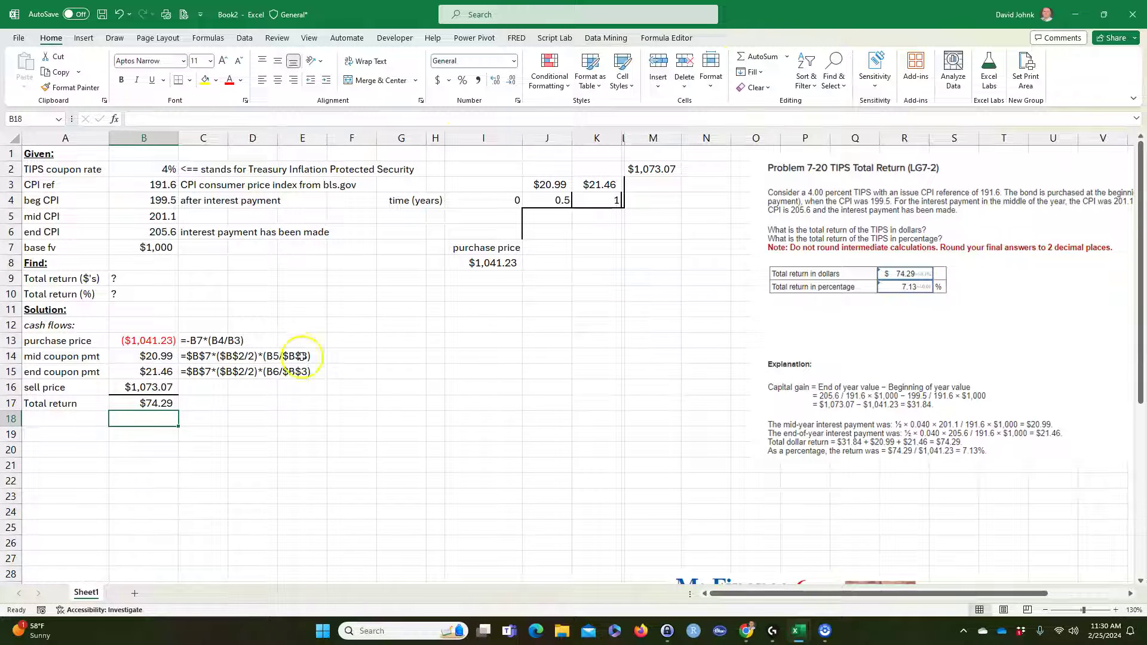
Highlight the Total return label and amount in A17:B17 with yellow fill.
{"action": "left_click_drag", "start_coordinate": [55, 403], "coordinate": [120, 403]}
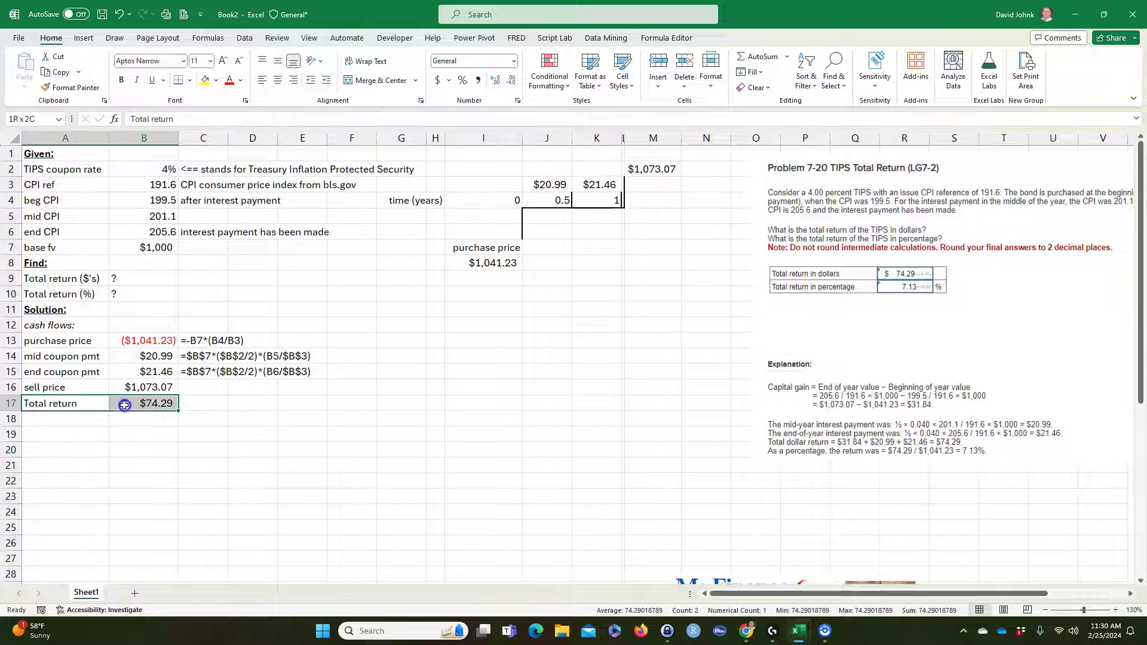
{"action": "left_click", "coordinate": [205, 79]}
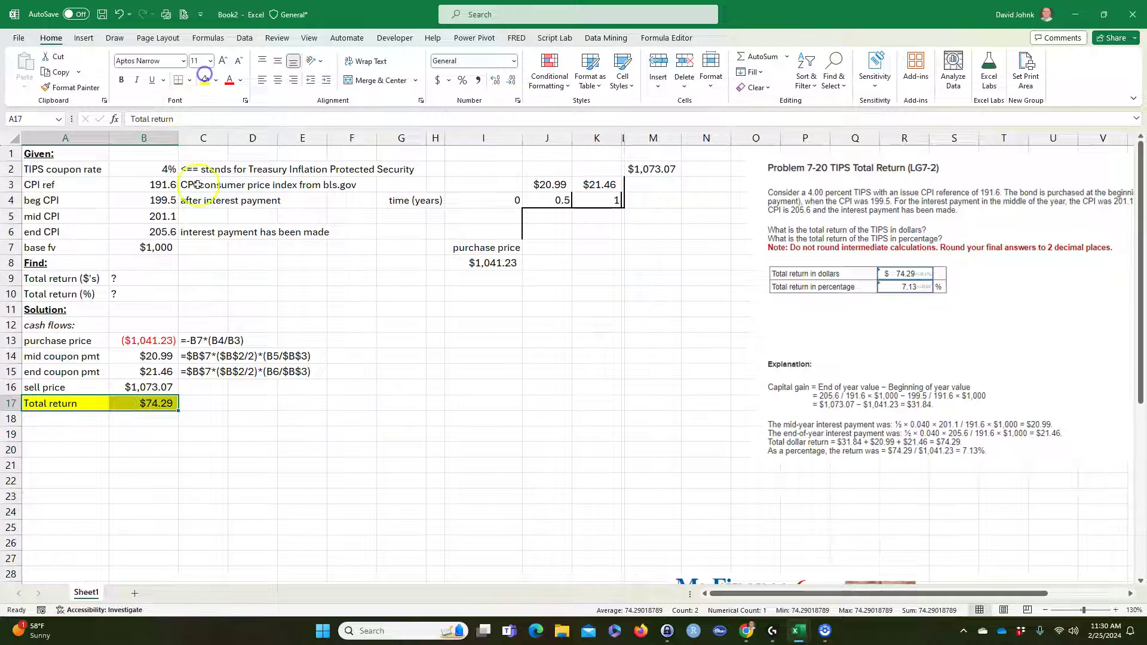
Copy the formula display text from C15 down through C17 beside the sell price and total return.
{"action": "left_click", "coordinate": [219, 374]}
{"action": "left_click_drag", "start_coordinate": [229, 381], "coordinate": [228, 413]}
{"action": "left_click", "coordinate": [203, 450]}
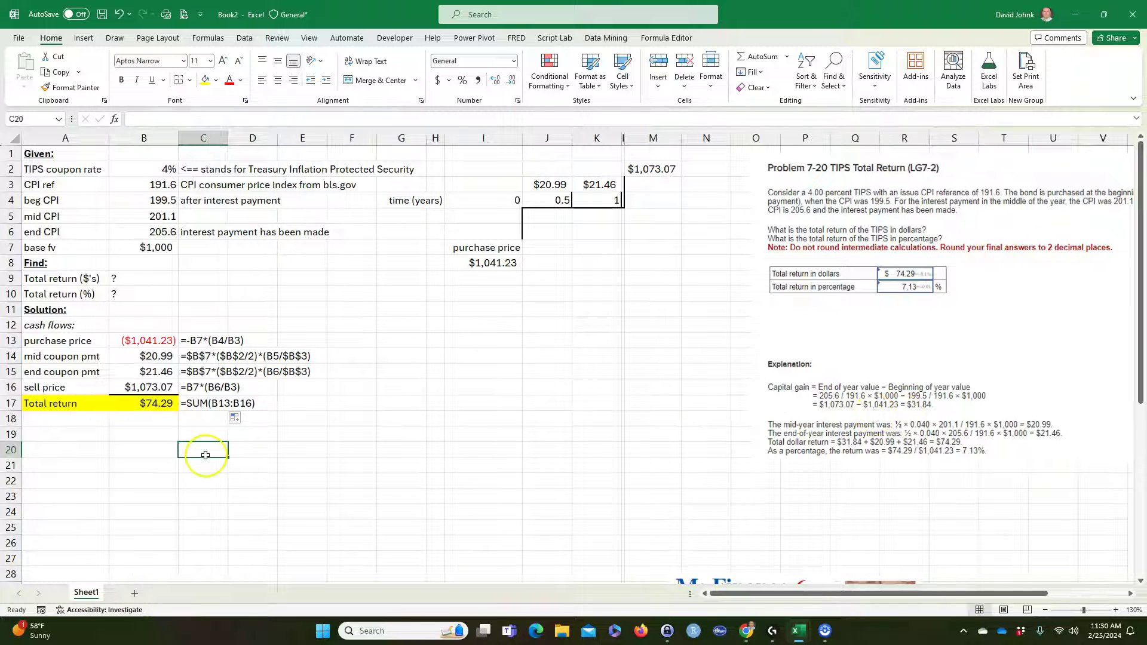
{"action": "left_click", "coordinate": [71, 419]}
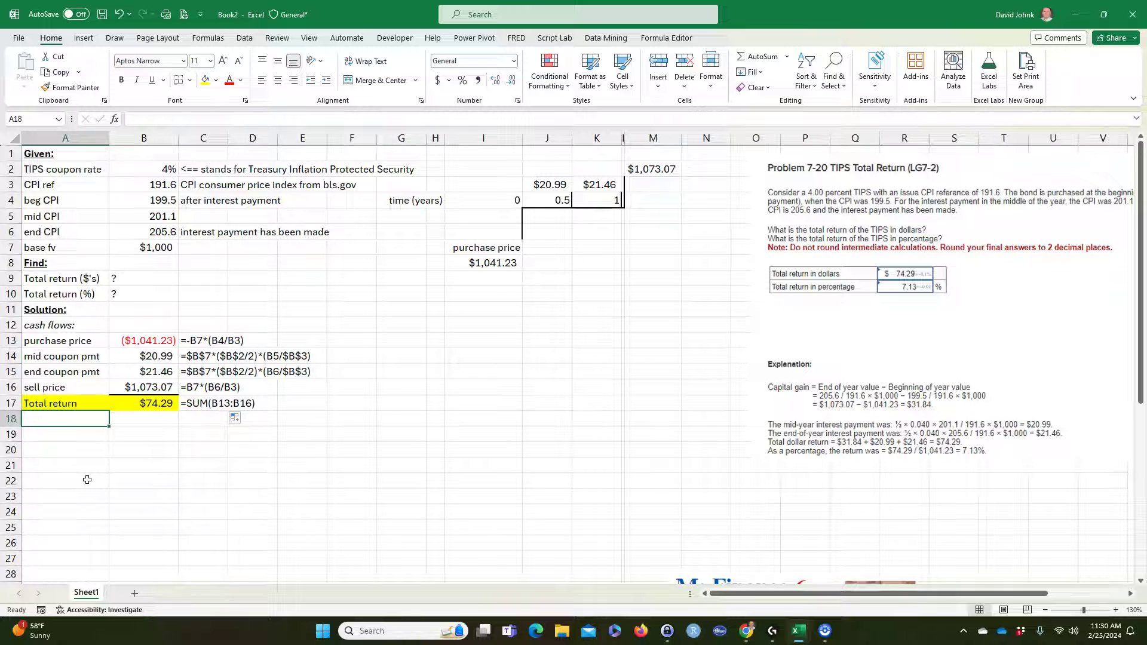
{"action": "type", "text": "t"}
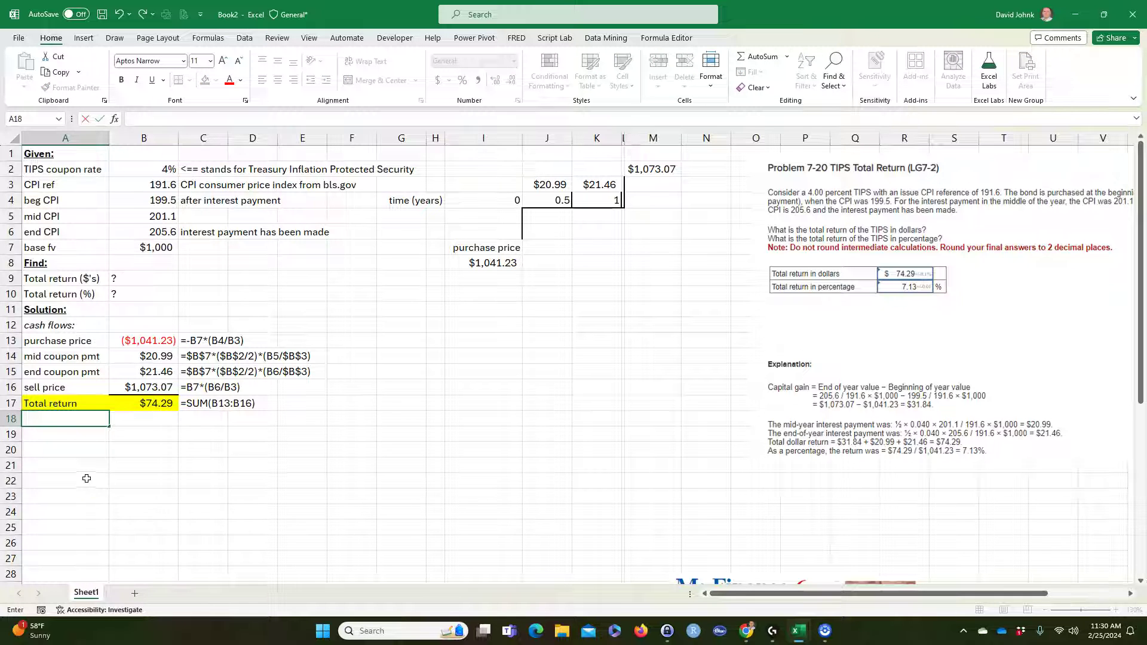
{"action": "left_click", "coordinate": [88, 480]}
Replace the label in A17 with the link =A9 and copy it down to A18 for the percentage return label.
{"action": "left_click", "coordinate": [46, 400]}
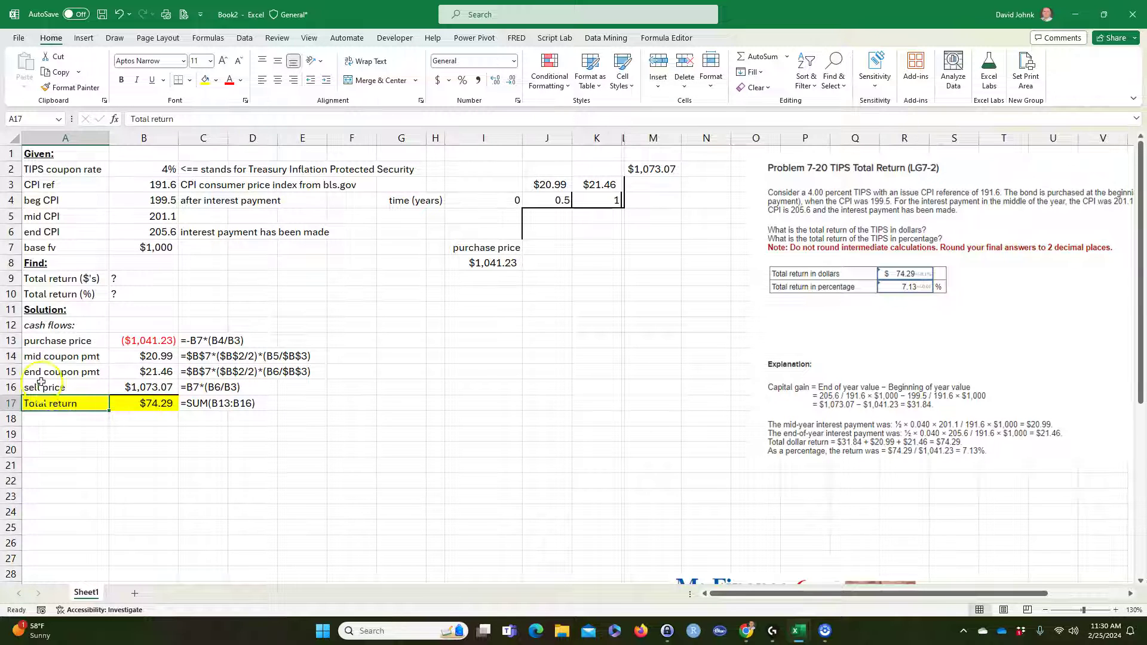
{"action": "left_click", "coordinate": [62, 280]}
{"action": "key", "text": "ctrl+c"}
{"action": "key", "text": "ctrl+z"}
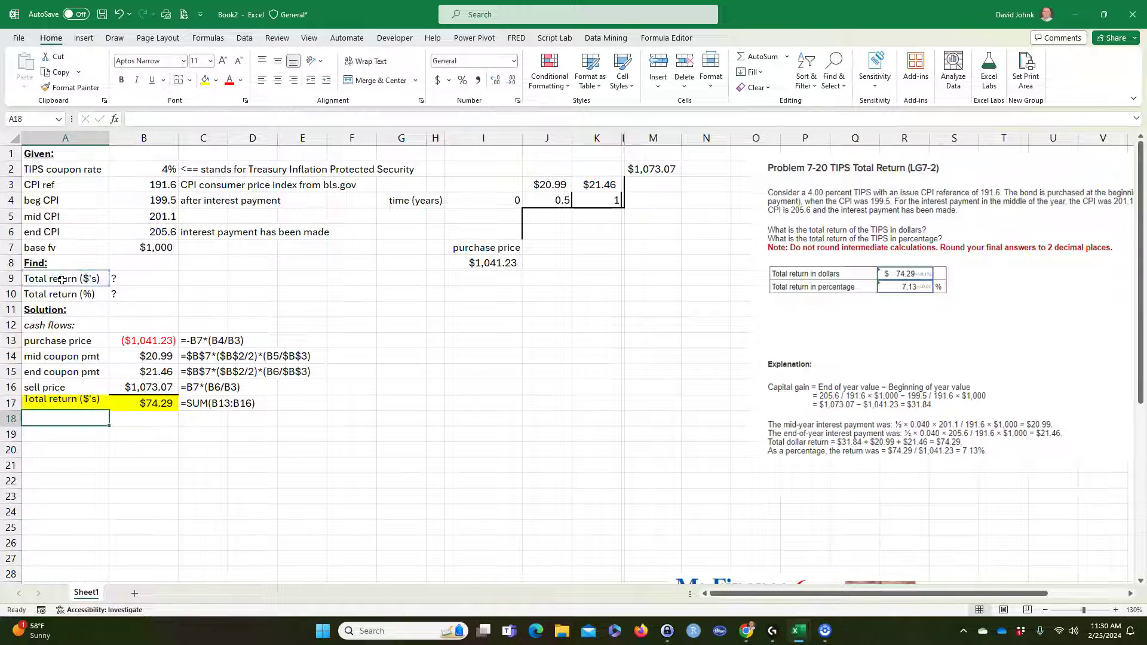
{"action": "left_click", "coordinate": [71, 404]}
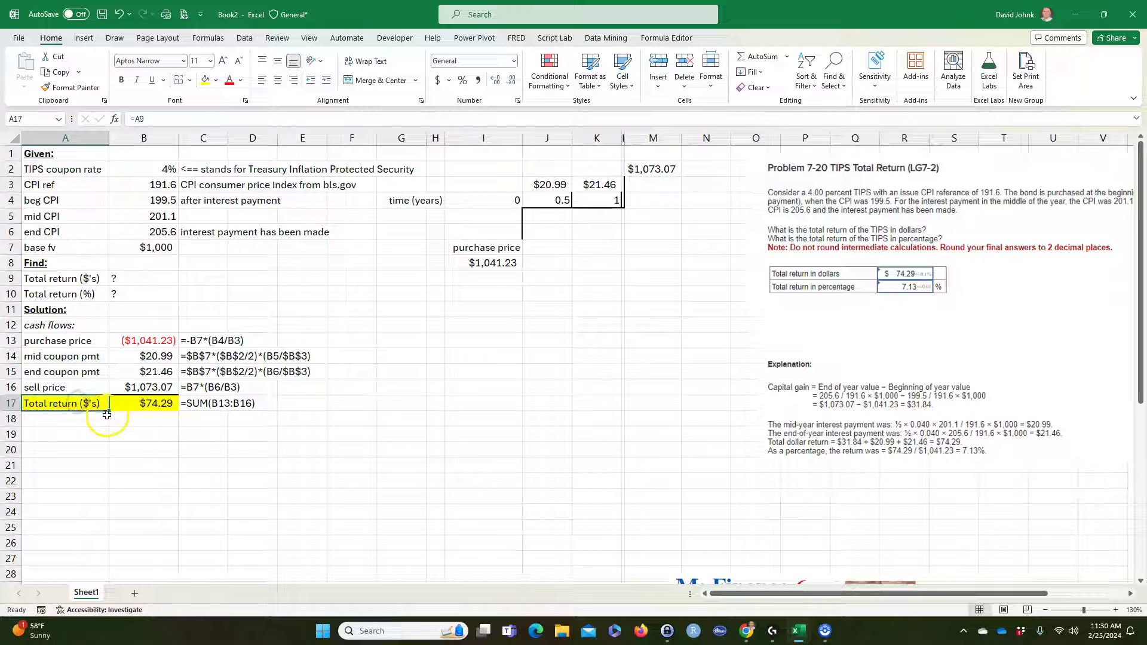
{"action": "left_click_drag", "start_coordinate": [108, 413], "coordinate": [108, 425]}
Calculate the percentage total return in B18 with =B17/-B13.
{"action": "left_click", "coordinate": [138, 421]}
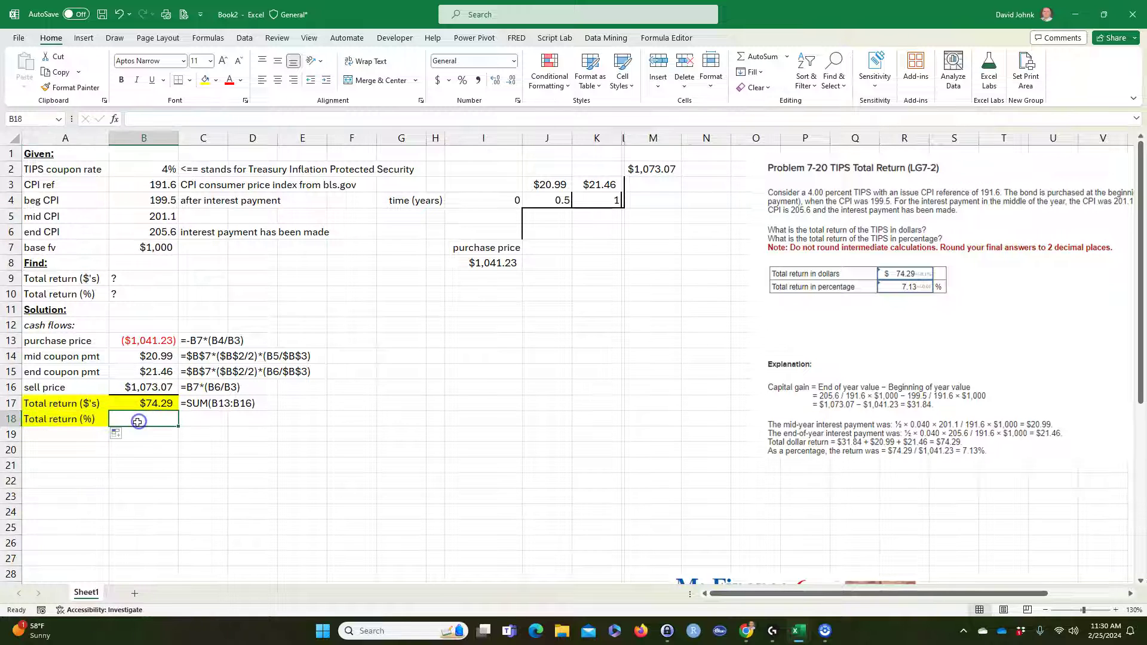
{"action": "type", "text": "="}
{"action": "left_click", "coordinate": [146, 401]}
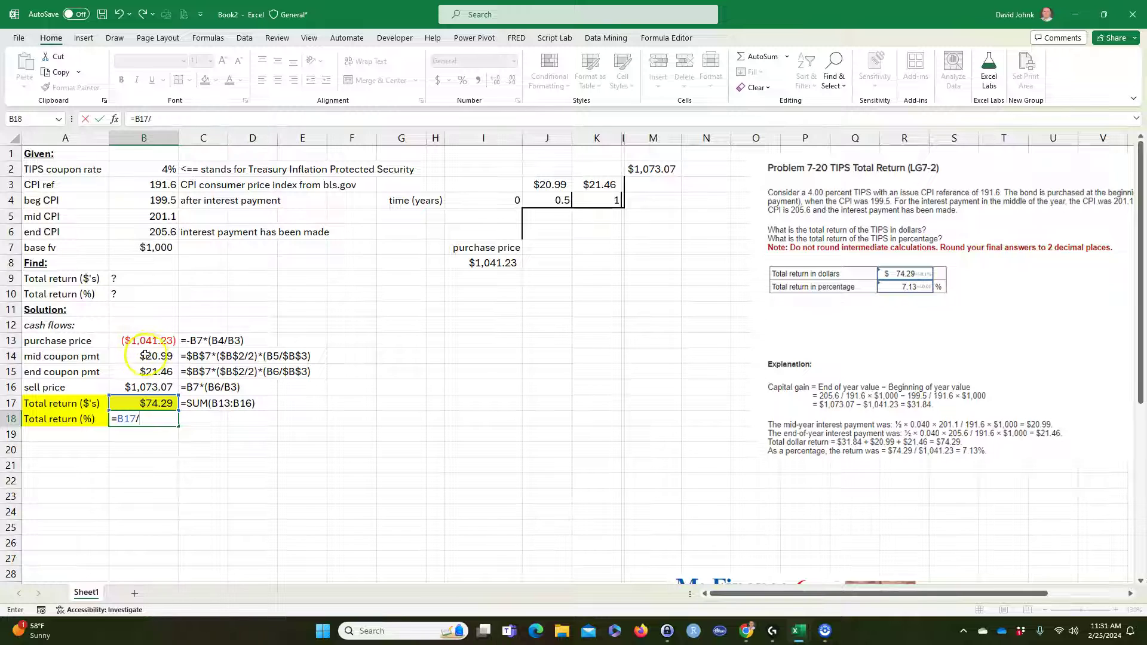
{"action": "type", "text": "-"}
{"action": "left_click", "coordinate": [147, 342]}
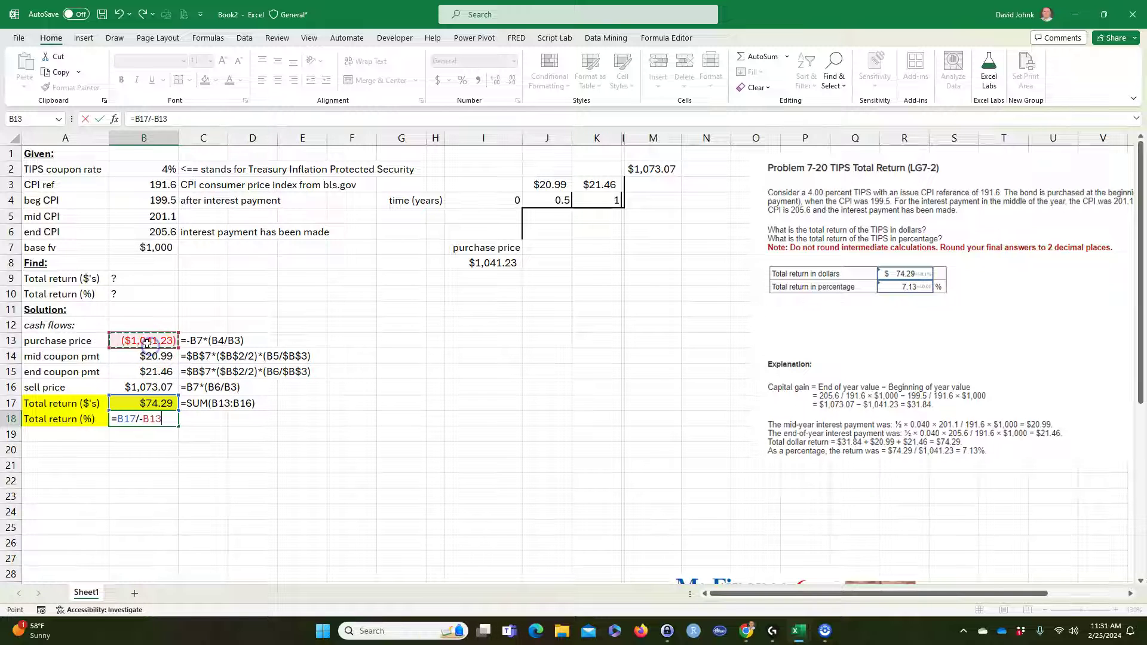
{"action": "key", "text": "Return"}
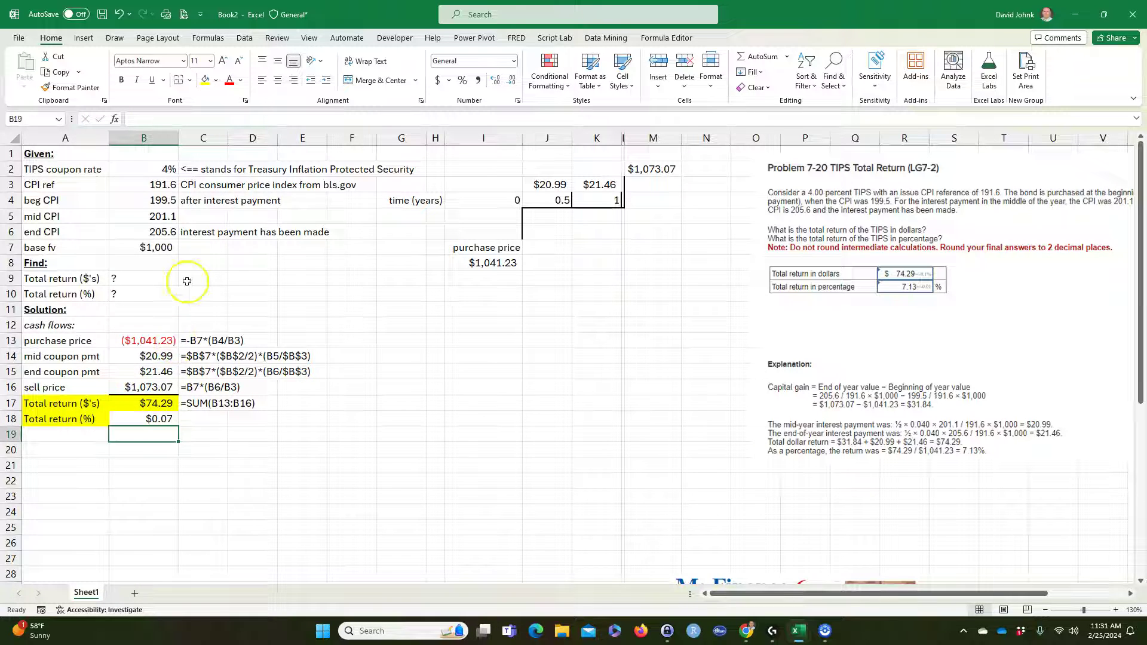
Format the percentage return in B18 as a percentage with two decimal places and highlight it with yellow fill.
{"action": "left_click", "coordinate": [159, 420]}
{"action": "left_click", "coordinate": [463, 80]}
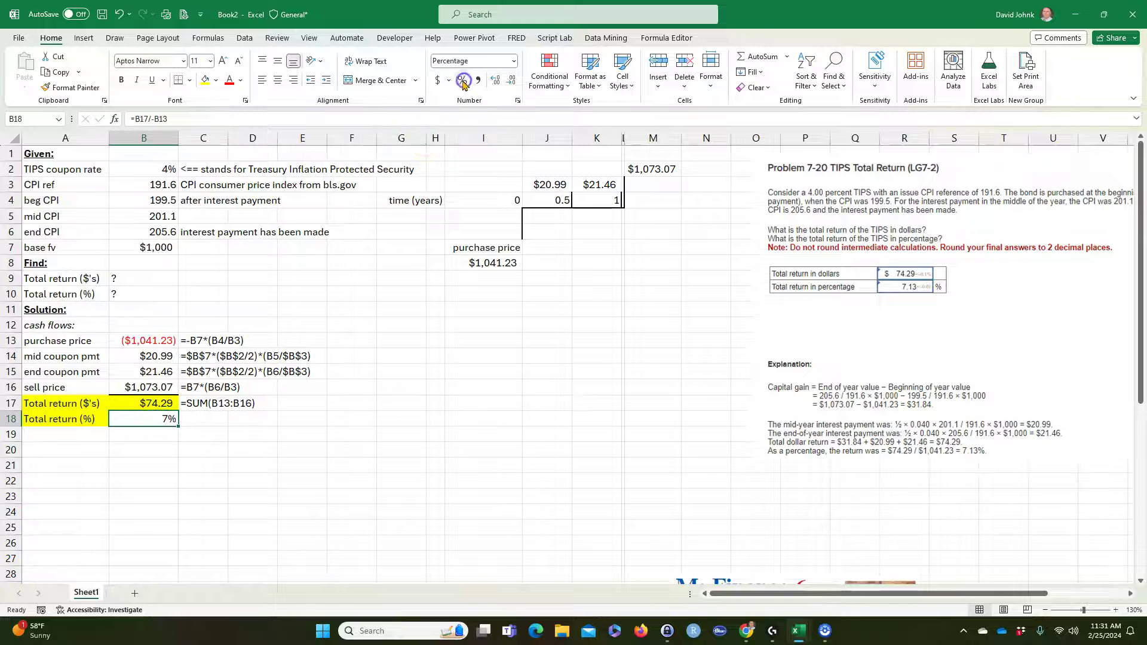
{"action": "left_click", "coordinate": [496, 81]}
{"action": "left_click", "coordinate": [497, 82]}
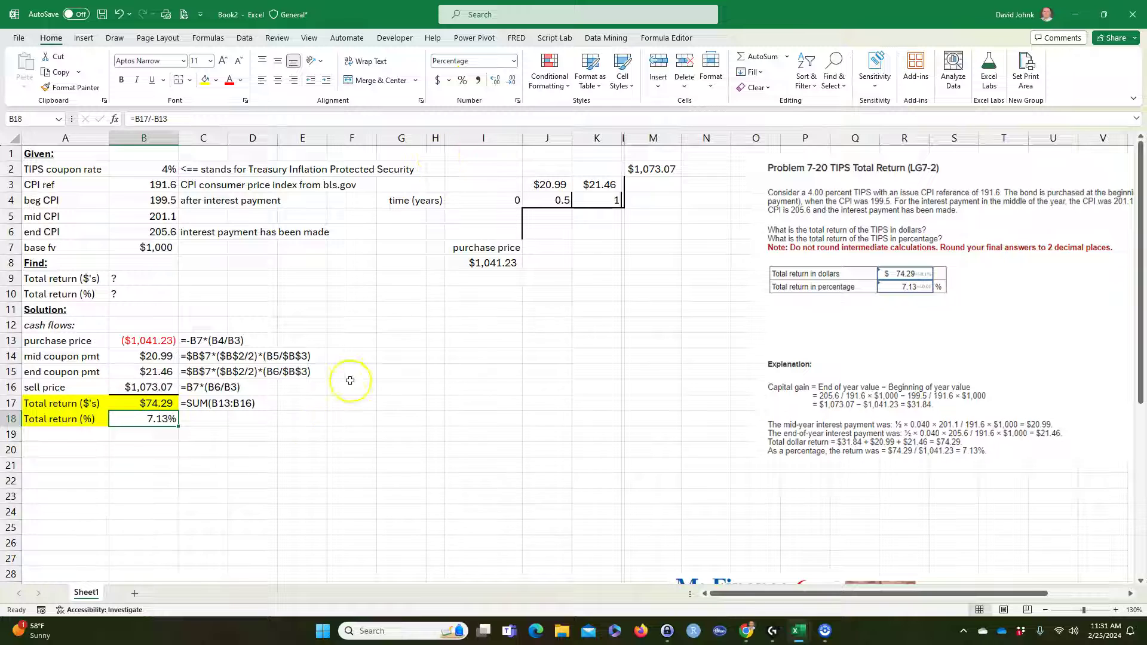
{"action": "left_click_drag", "start_coordinate": [146, 413], "coordinate": [157, 421]}
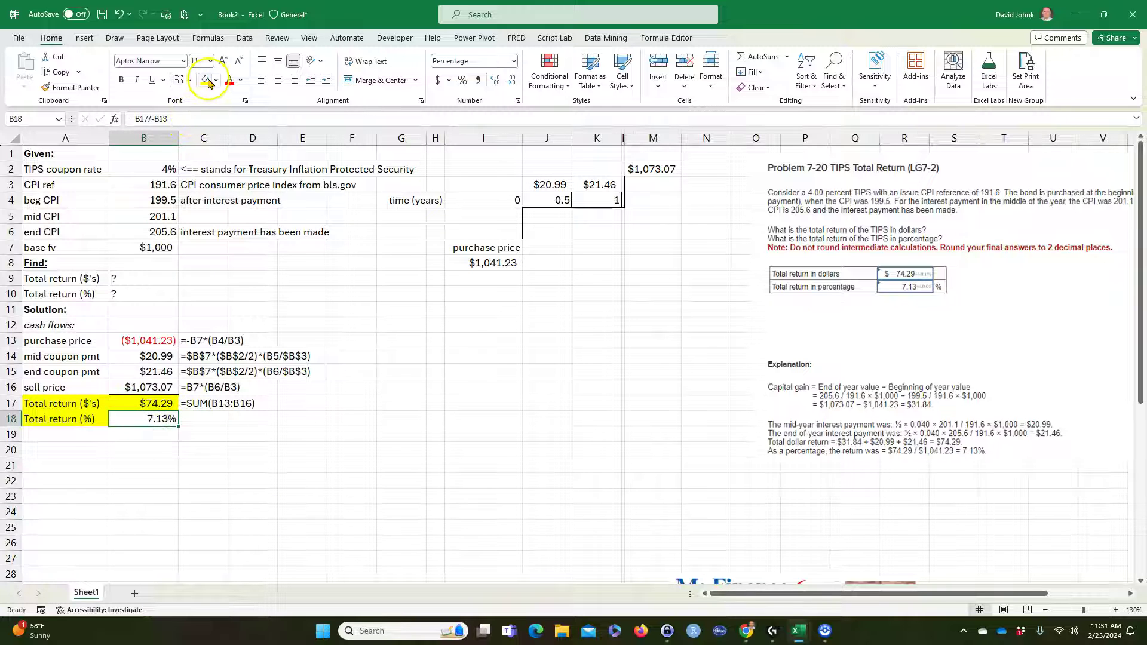
Copy the formula display text from C17 down to C18 beside the percentage return.
{"action": "left_click", "coordinate": [204, 403]}
{"action": "left_click_drag", "start_coordinate": [228, 411], "coordinate": [226, 420]}
{"action": "left_click", "coordinate": [356, 414]}
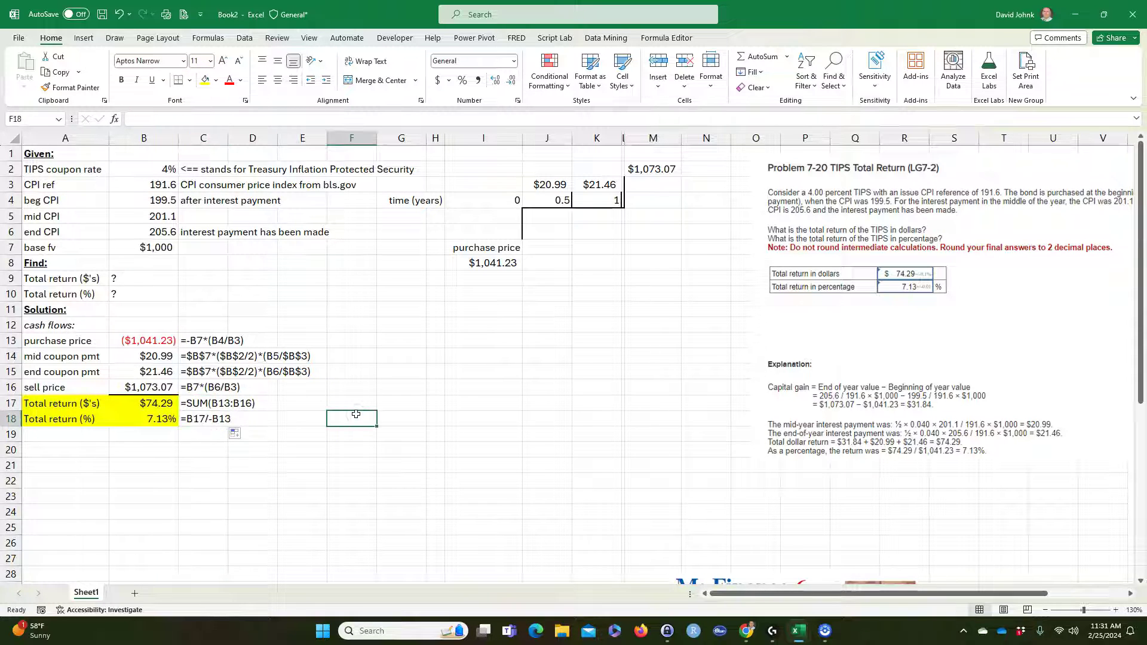